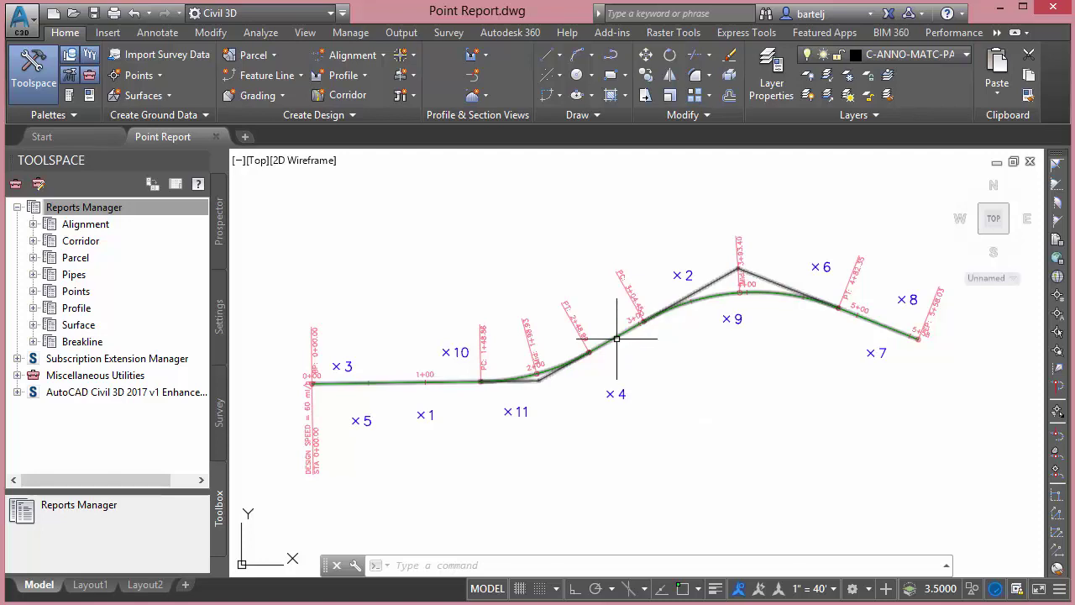
# - Open the Station Offset to Points report setup from the Points reports in Reports Manager
pyautogui.moveTo(617, 338)
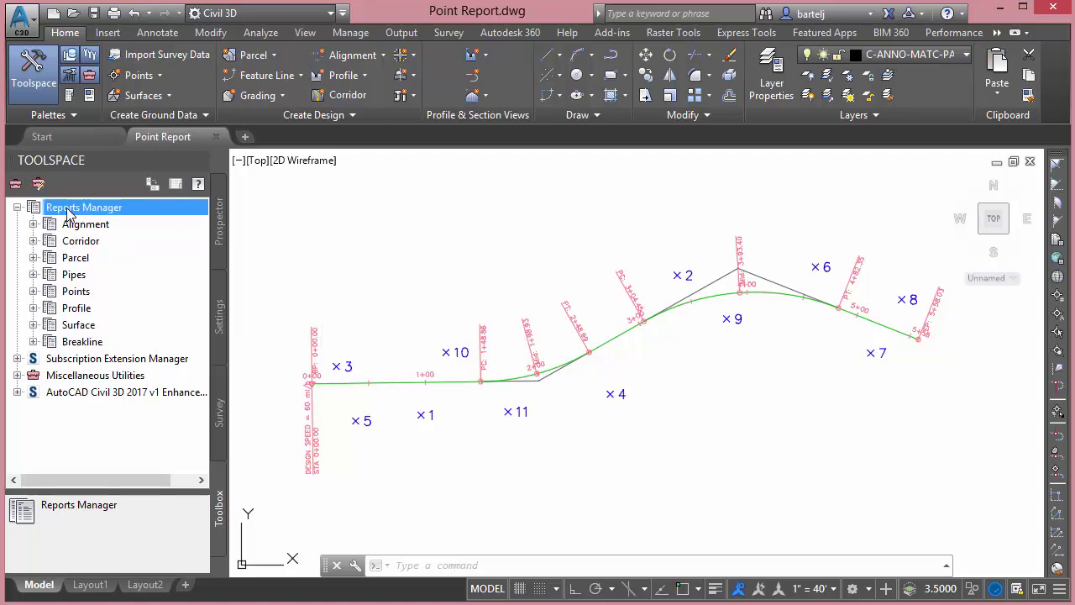
pyautogui.click(34, 292)
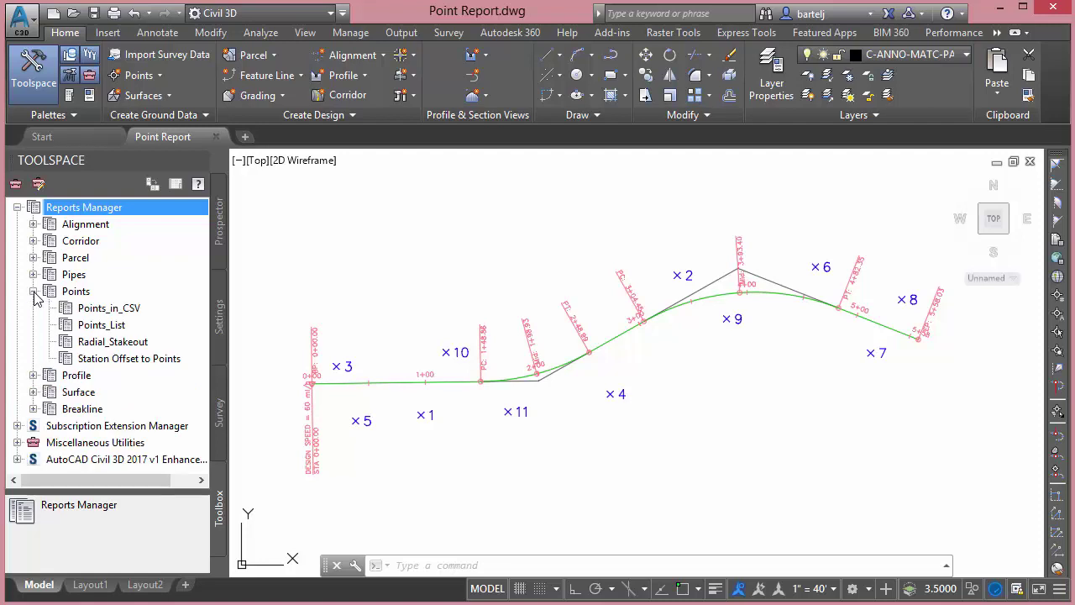
pyautogui.doubleClick(100, 359)
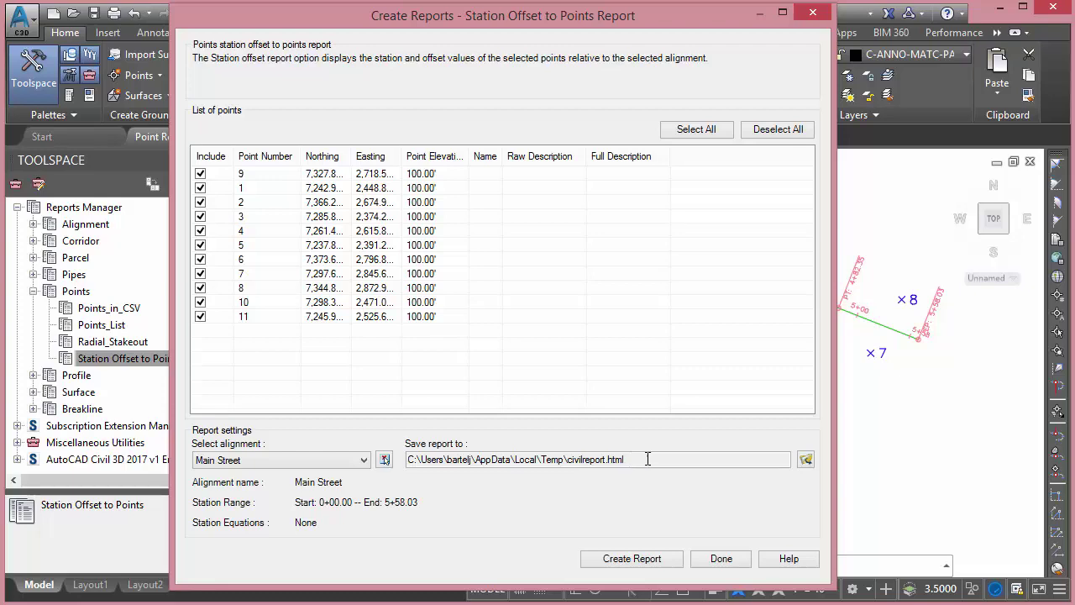
# - Create the civilreport.html report for the eleven Main Street points and close it after review
pyautogui.click(630, 560)
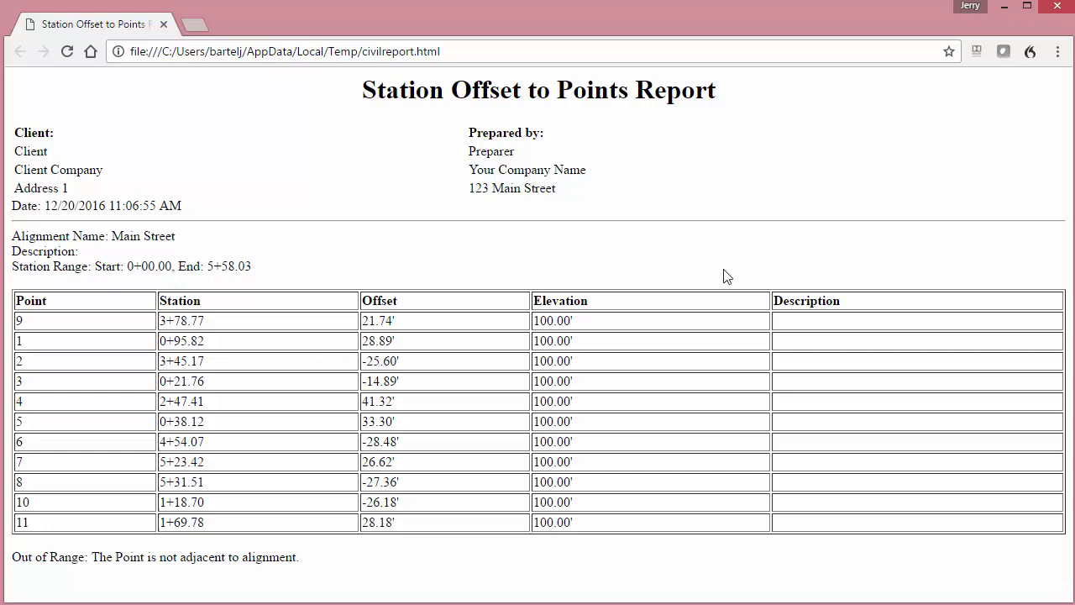
pyautogui.click(1056, 7)
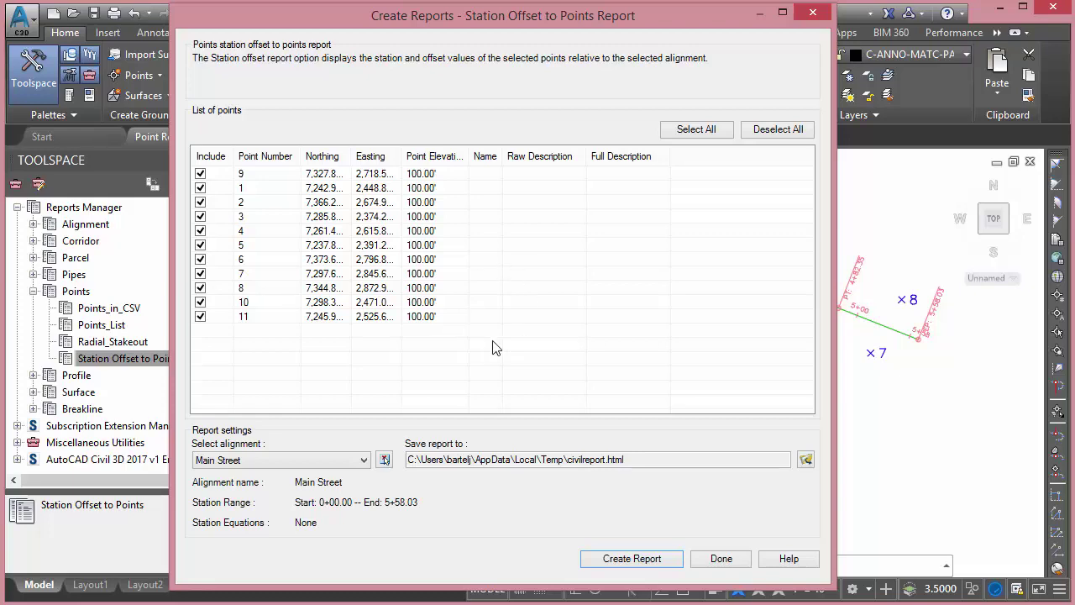
# - Save the report as Excel 97-2003 workbook CivilReport.XLS in Desktop\Tuesday and regenerate it
pyautogui.click(806, 460)
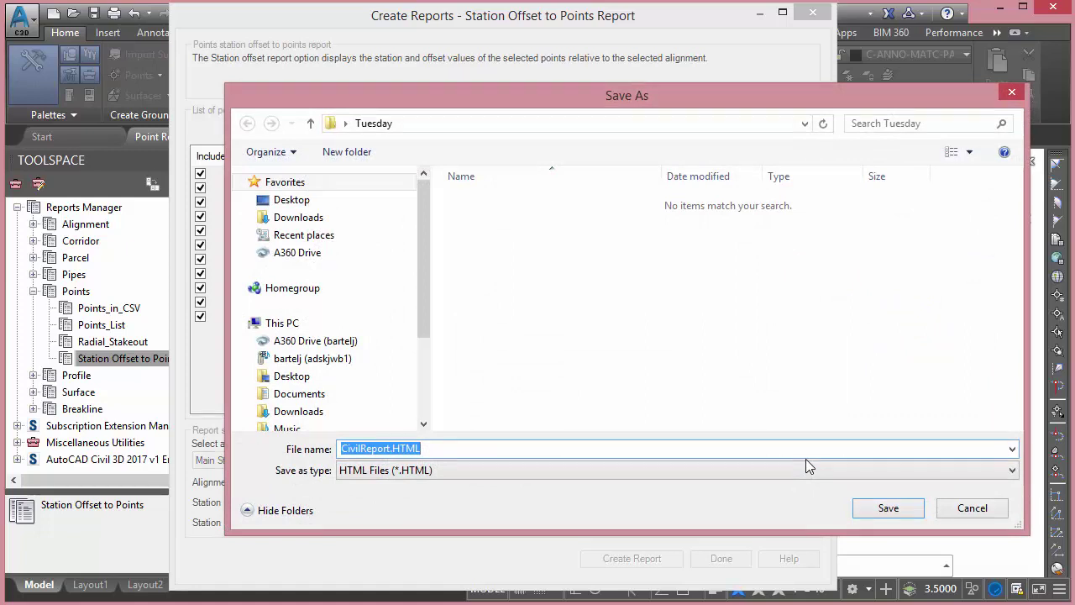
pyautogui.click(1011, 472)
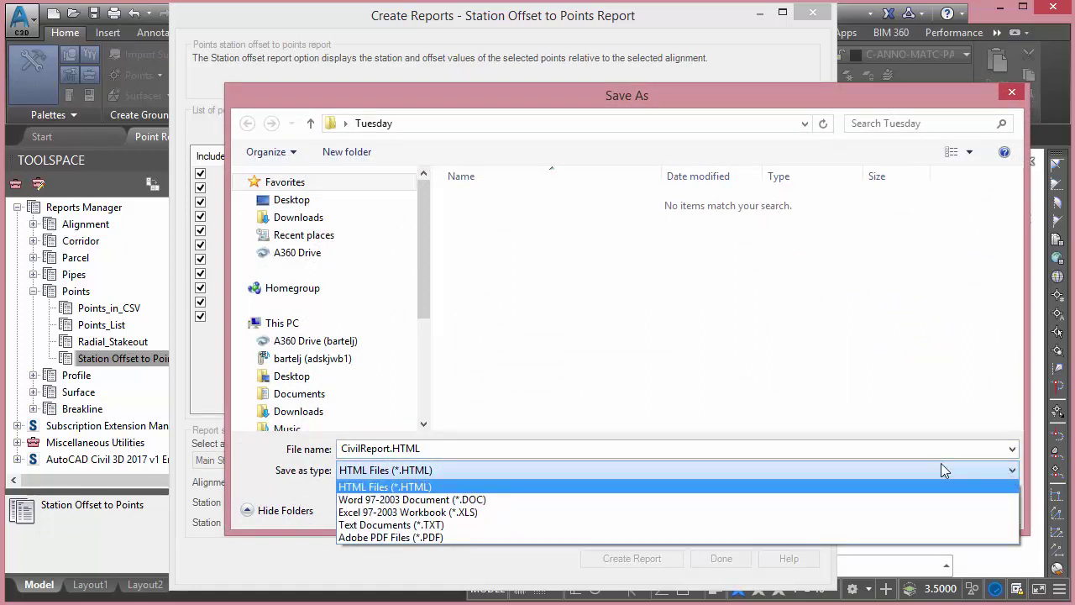
pyautogui.click(519, 514)
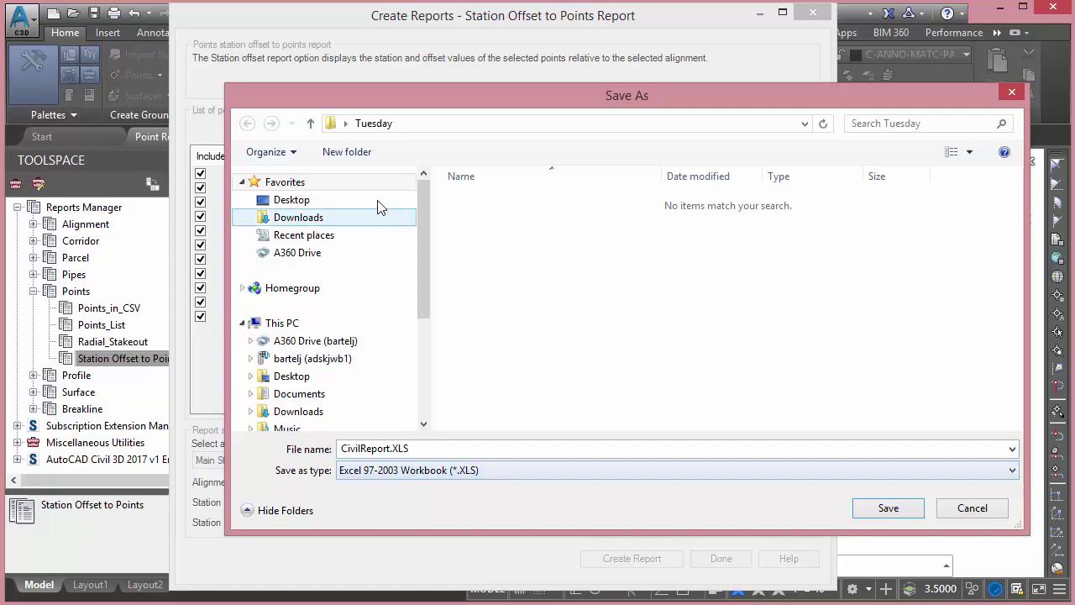
pyautogui.click(888, 509)
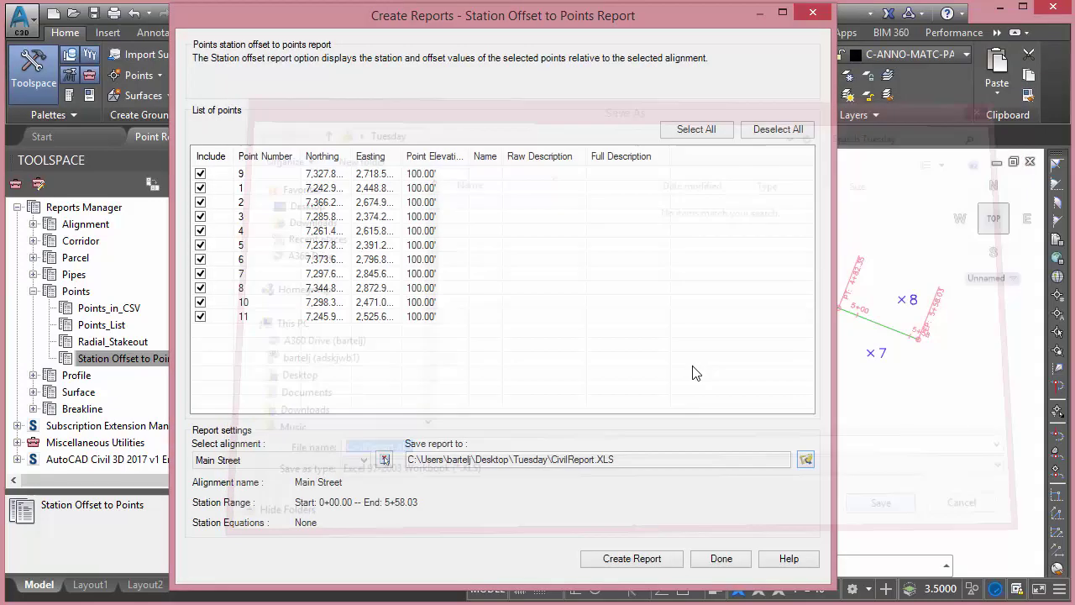
pyautogui.click(631, 558)
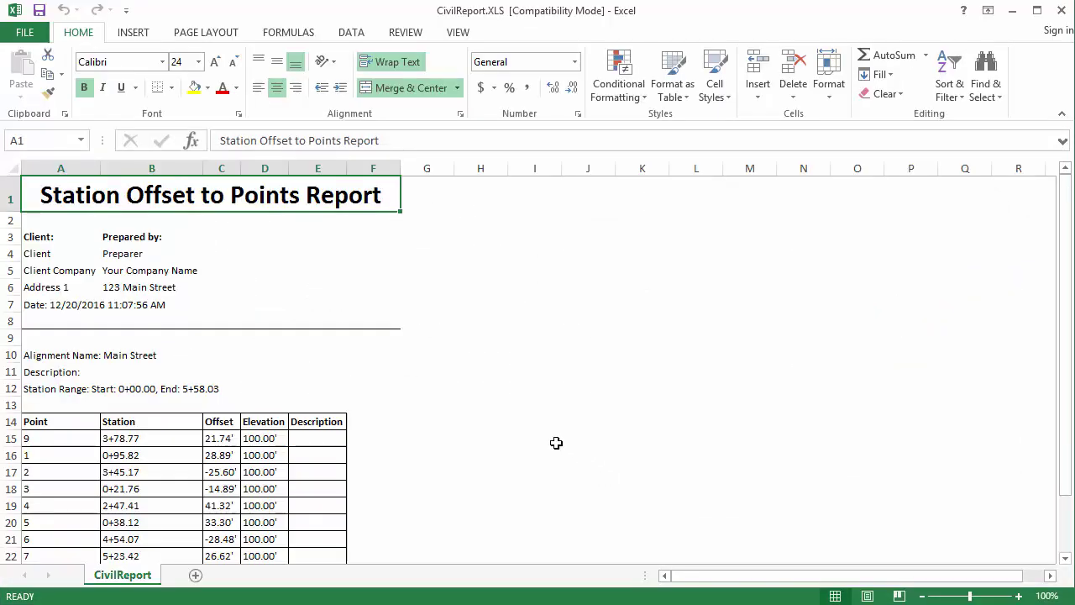
# - Copy the report table A14:E25, from the Point header through Description
pyautogui.moveTo(1063, 254); pyautogui.dragTo(1064, 269)
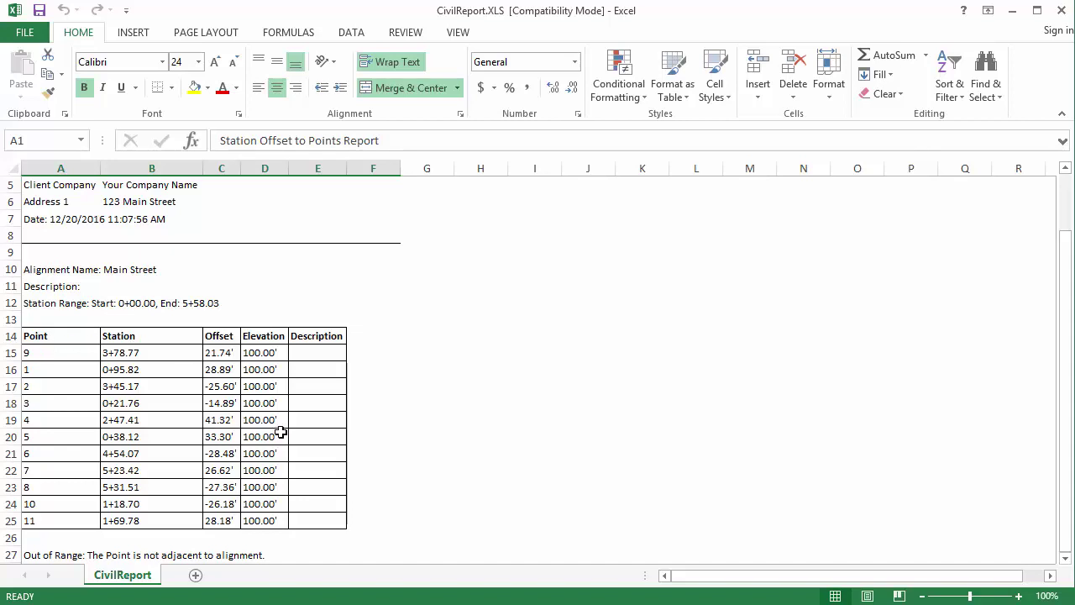
pyautogui.click(54, 336)
pyautogui.moveTo(221, 353); pyautogui.dragTo(694, 580)
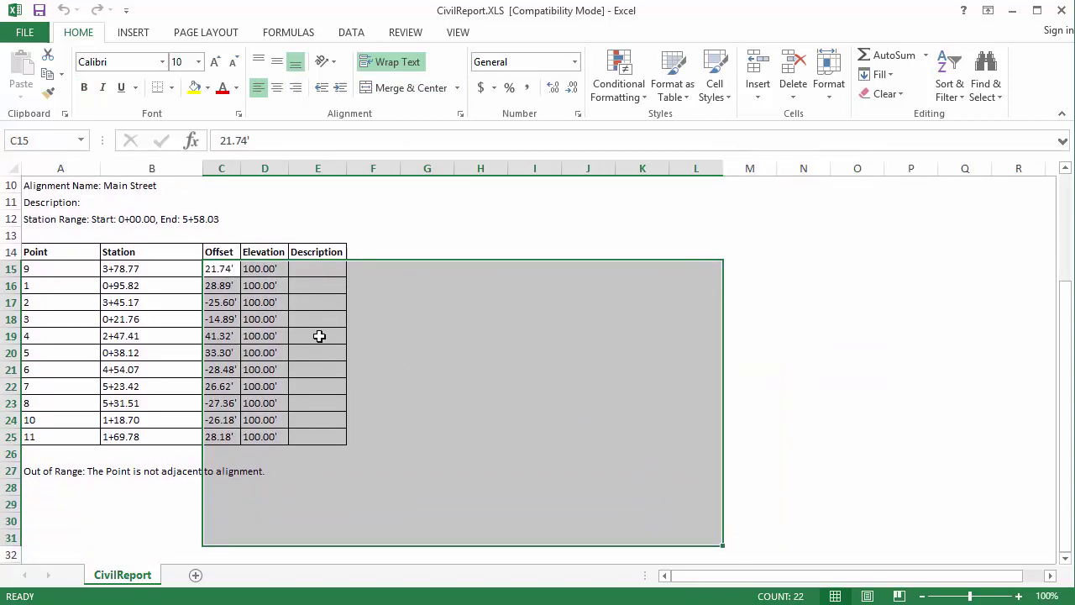
pyautogui.moveTo(67, 250); pyautogui.dragTo(311, 431)
pyautogui.rightClick(64, 250)
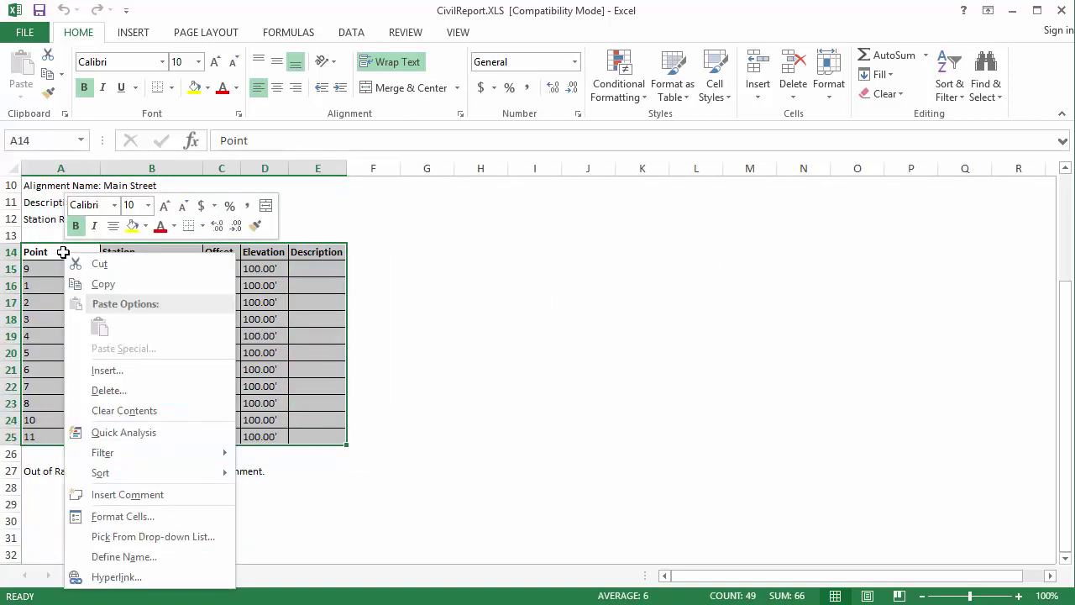
pyautogui.click(97, 286)
# - Paste the copied points table into cell A1 of a new Sheet1
pyautogui.click(196, 575)
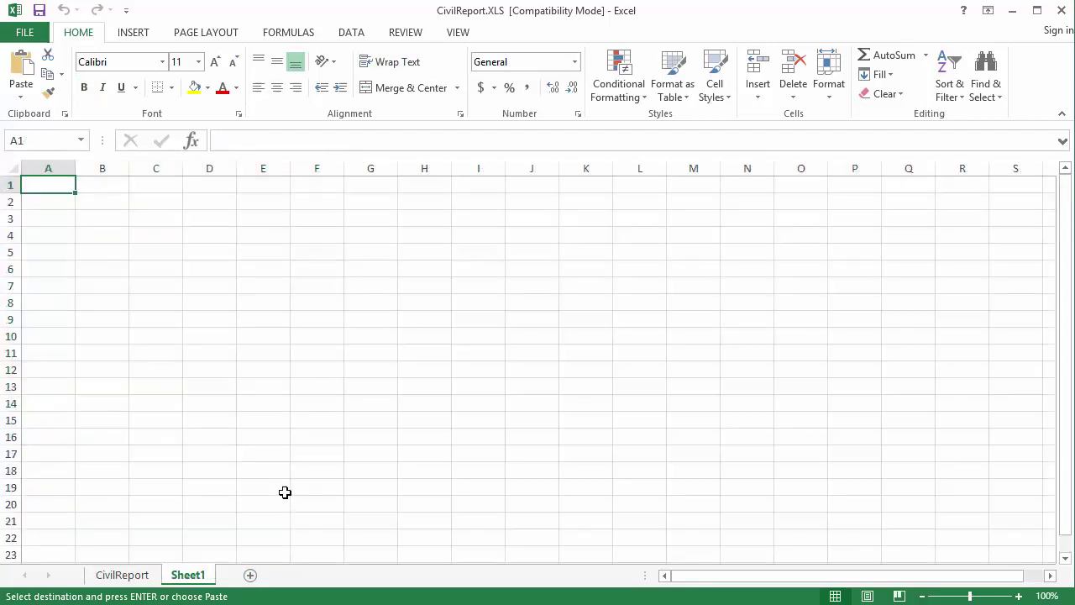
pyautogui.rightClick(36, 186)
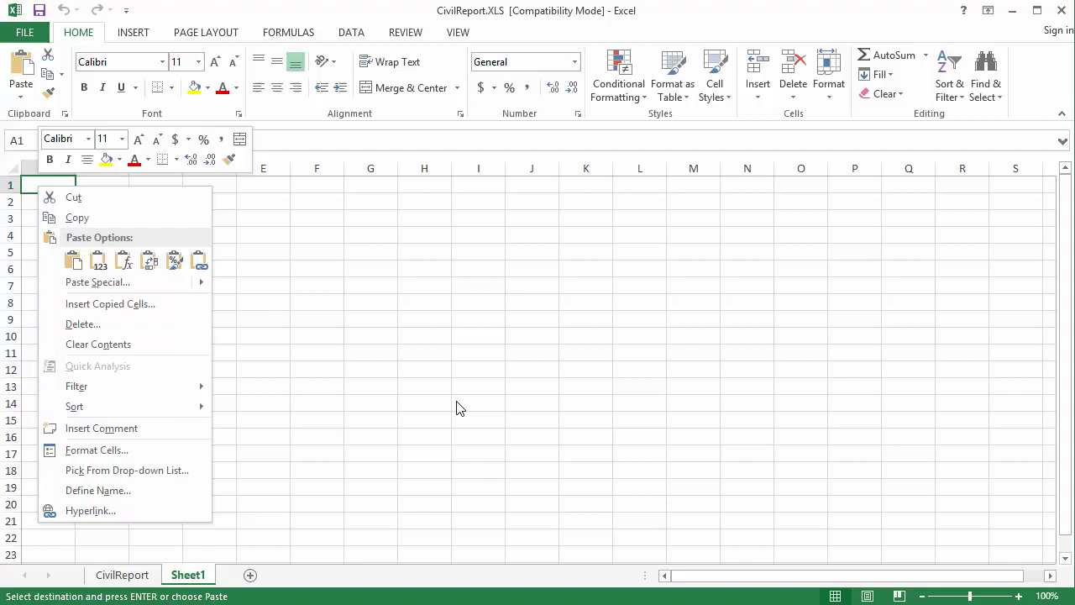
pyautogui.press('Escape')
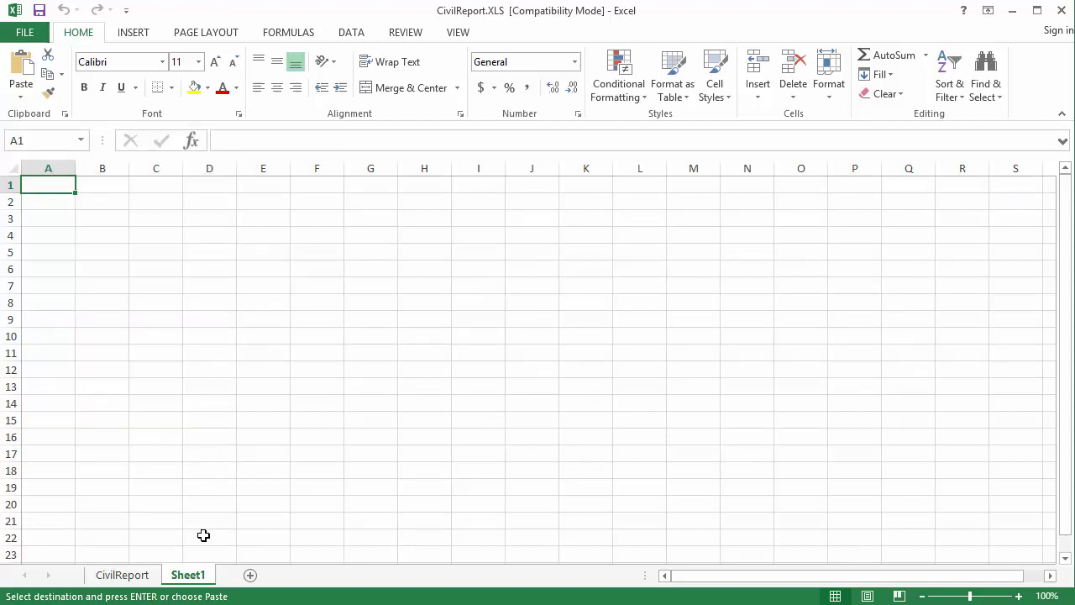
pyautogui.rightClick(40, 185)
pyautogui.click(74, 260)
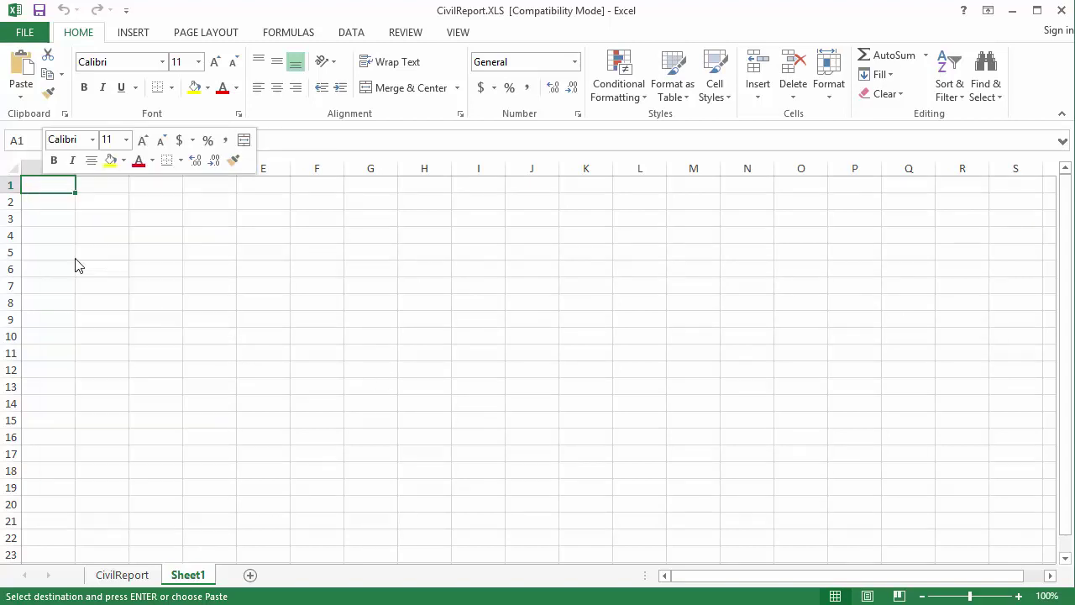
pyautogui.click(346, 245)
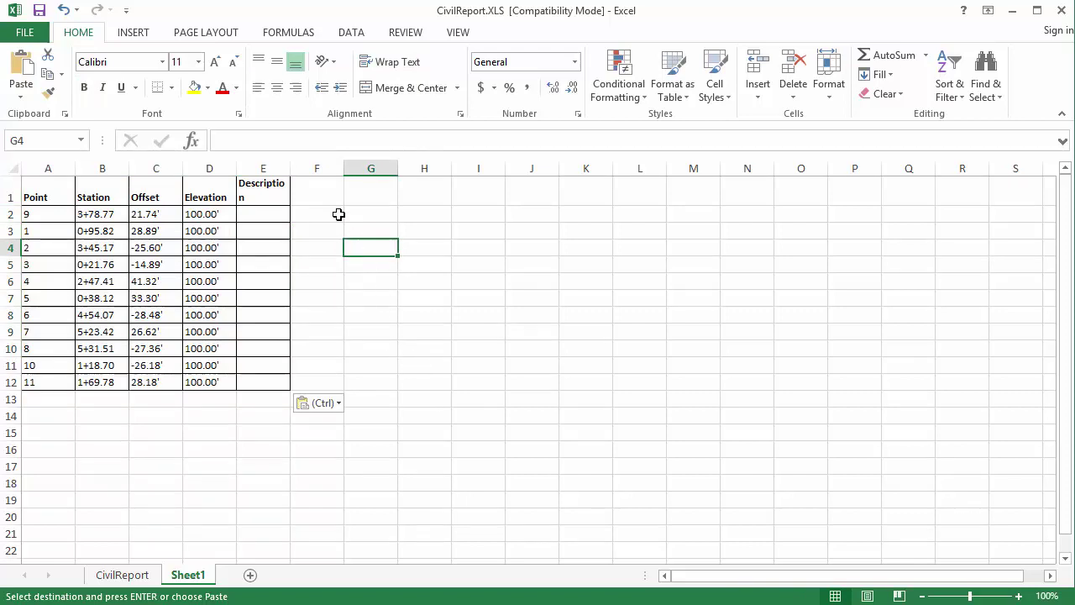
# - Widen the Description column E and turn on header filters for the pasted table
pyautogui.moveTo(290, 168); pyautogui.dragTo(316, 168)
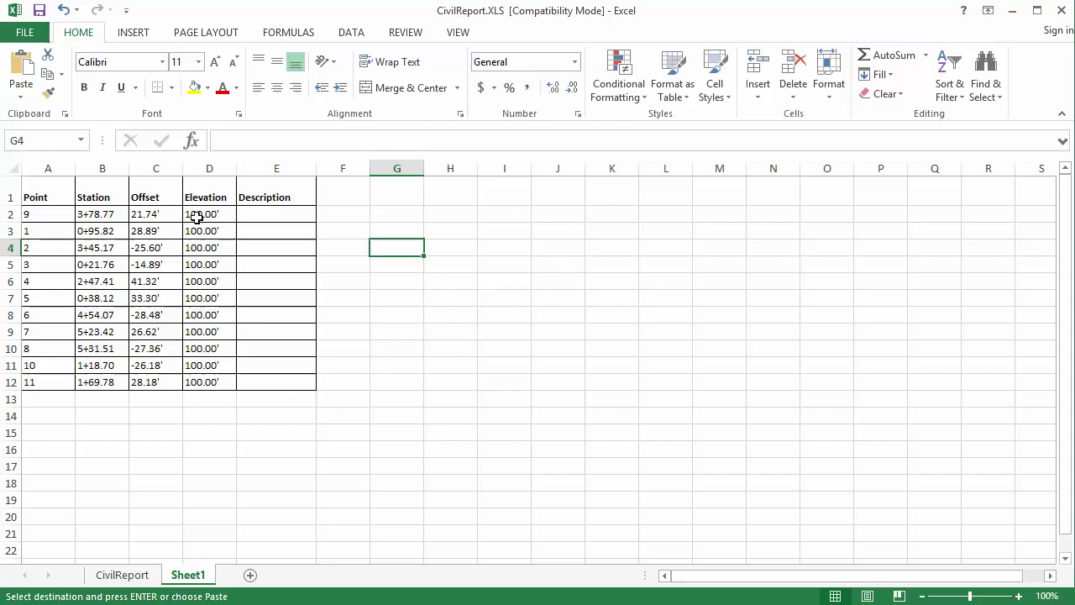
pyautogui.click(37, 216)
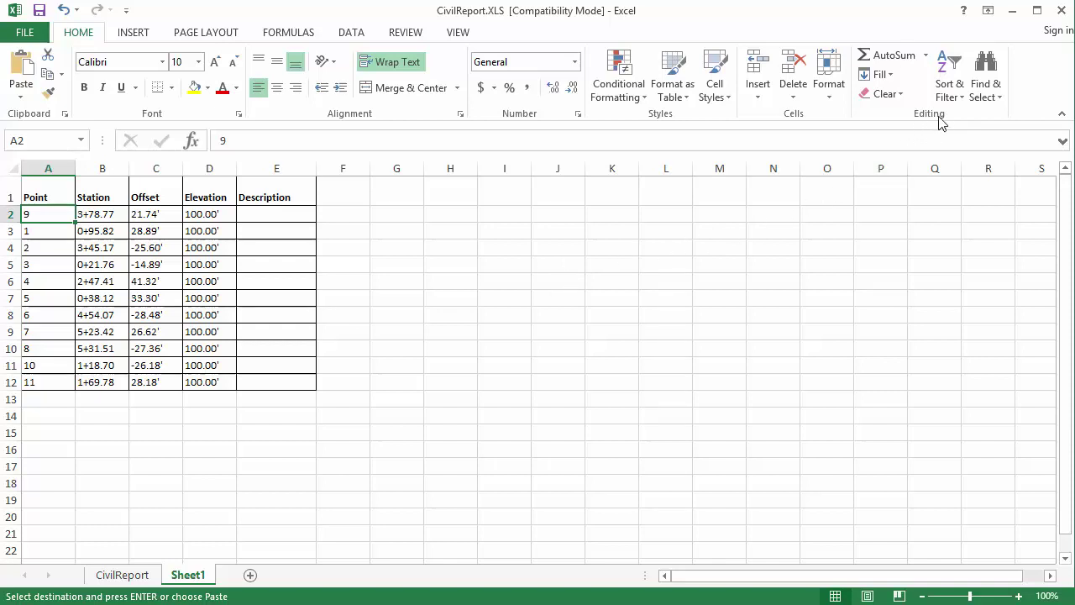
pyautogui.click(952, 96)
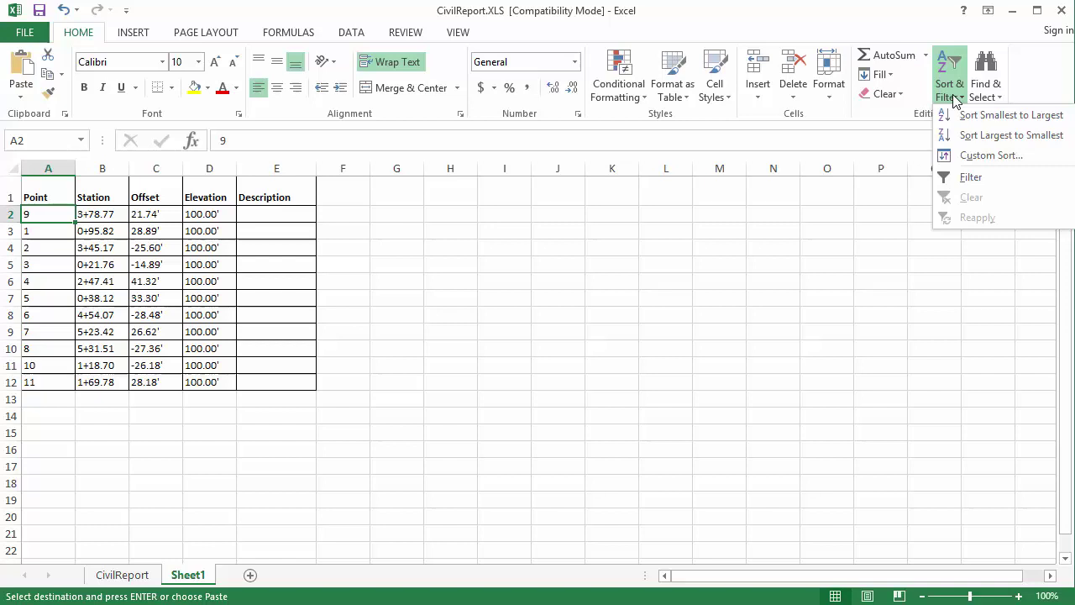
pyautogui.click(973, 177)
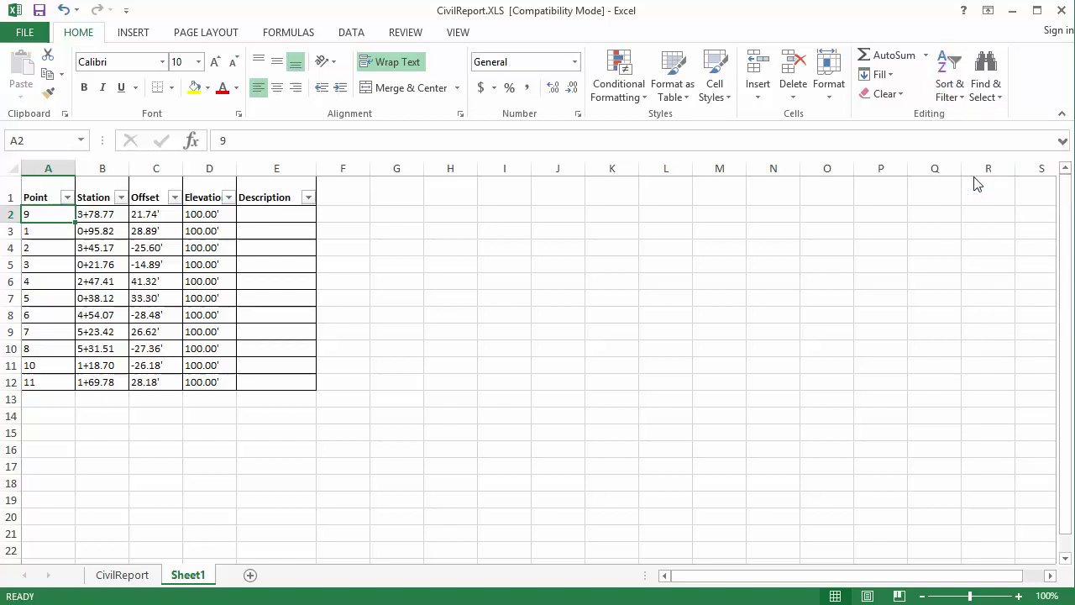
# - Sort the table by Point 1 to 11, then by Station ascending
pyautogui.click(67, 198)
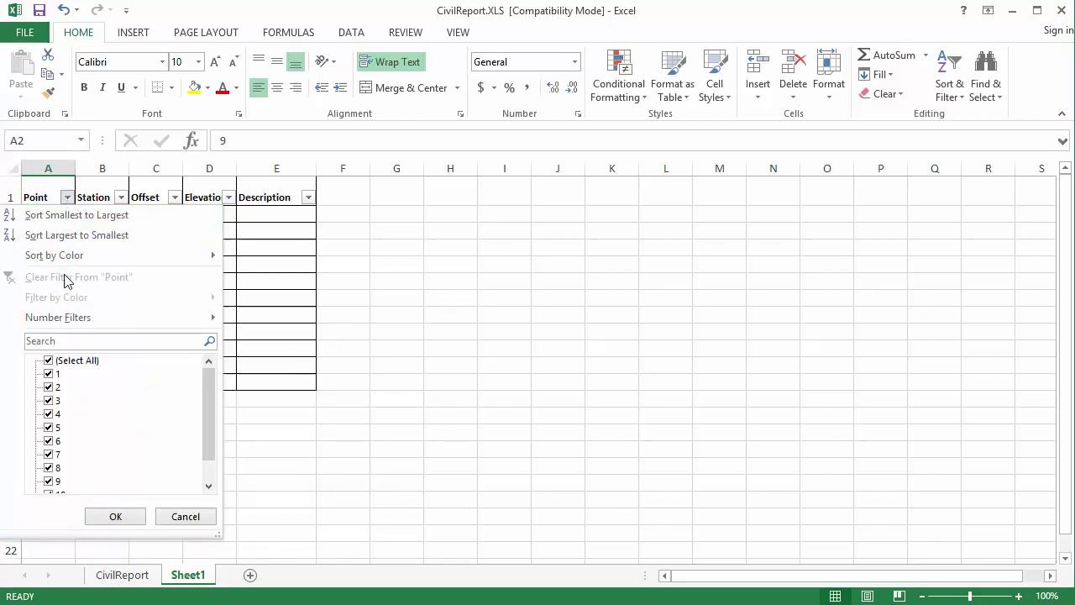
pyautogui.click(71, 215)
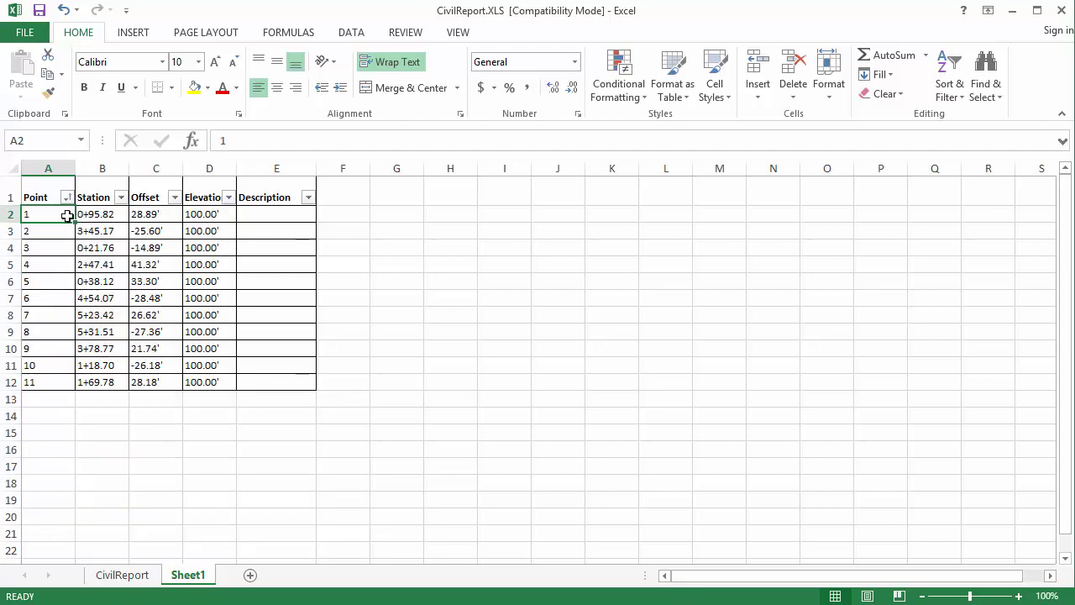
pyautogui.click(120, 197)
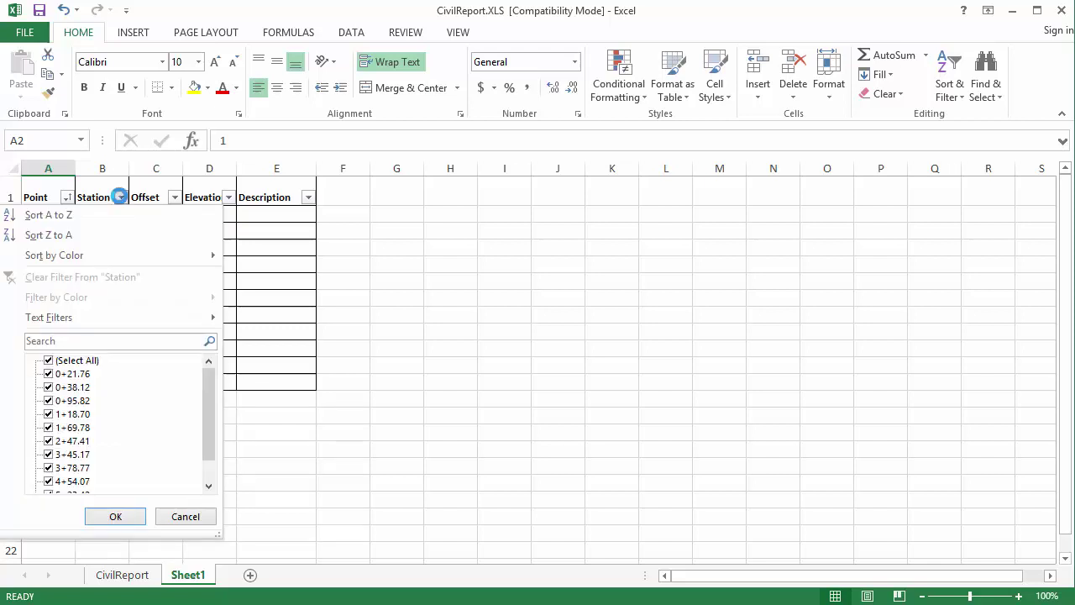
pyautogui.click(70, 218)
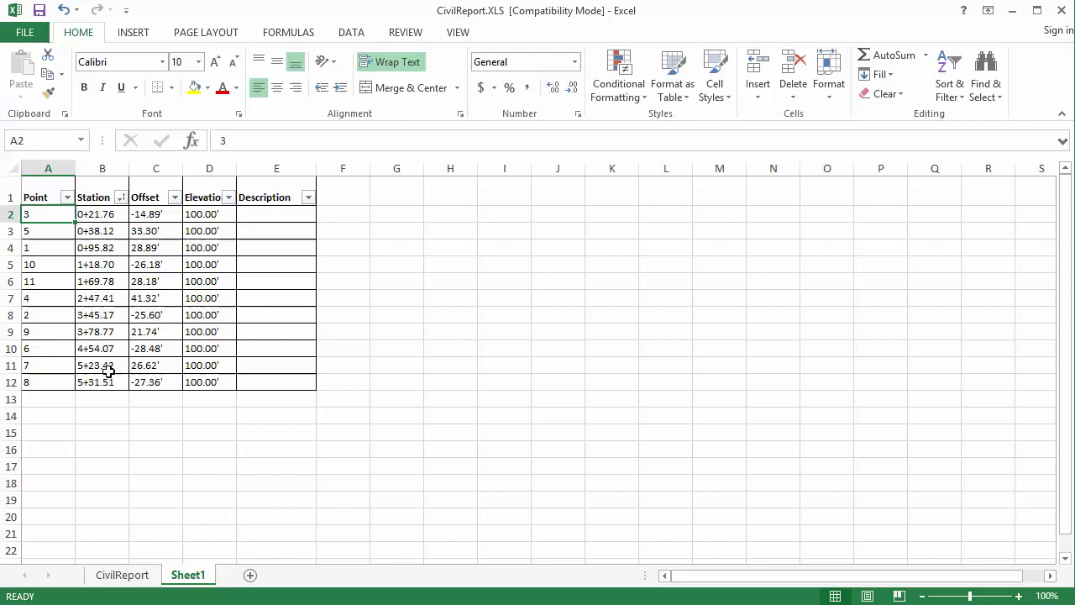
# - Copy the Station column B into column F, then select column F
pyautogui.click(100, 168)
pyautogui.rightClick(100, 168)
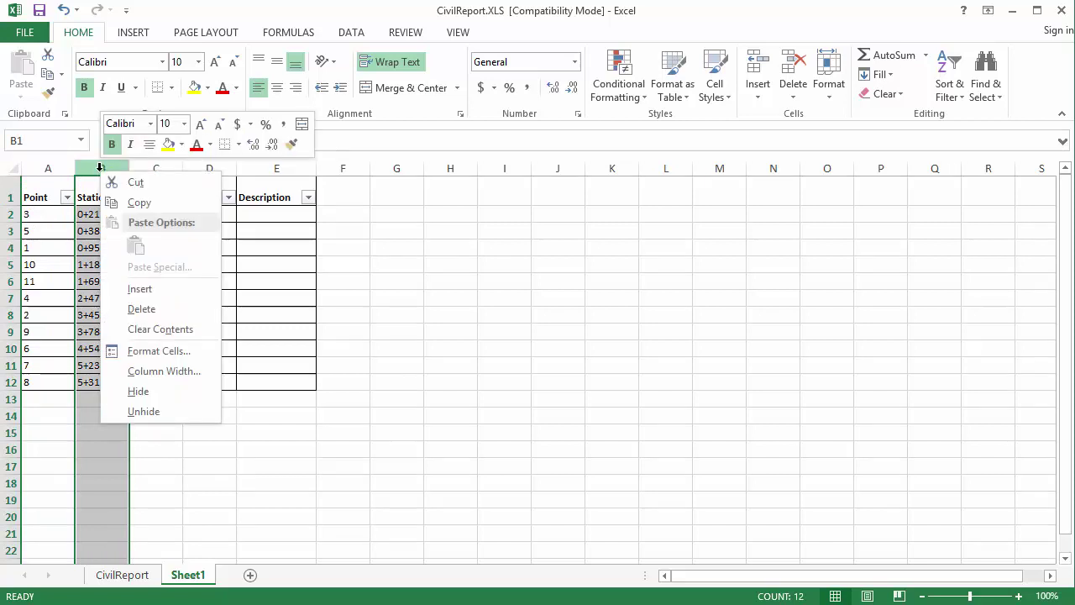
pyautogui.click(134, 203)
pyautogui.rightClick(339, 194)
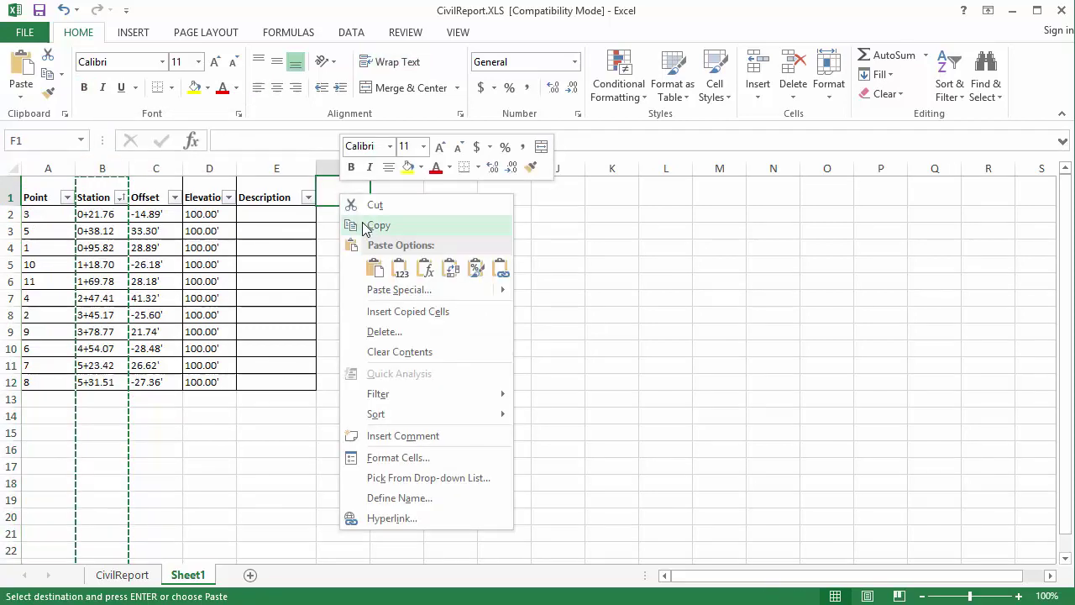
pyautogui.click(374, 267)
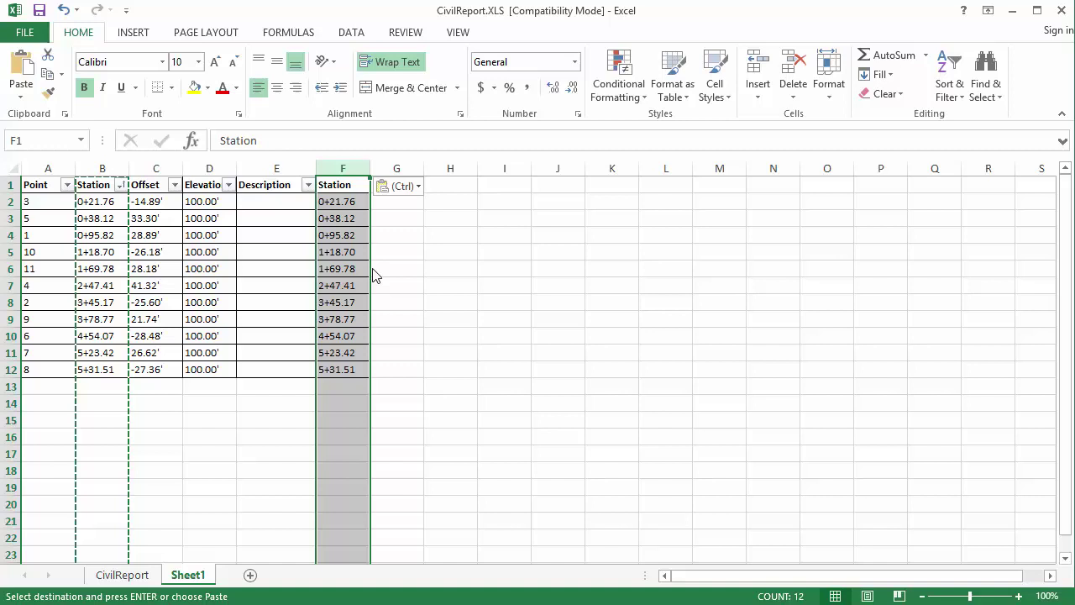
pyautogui.click(464, 267)
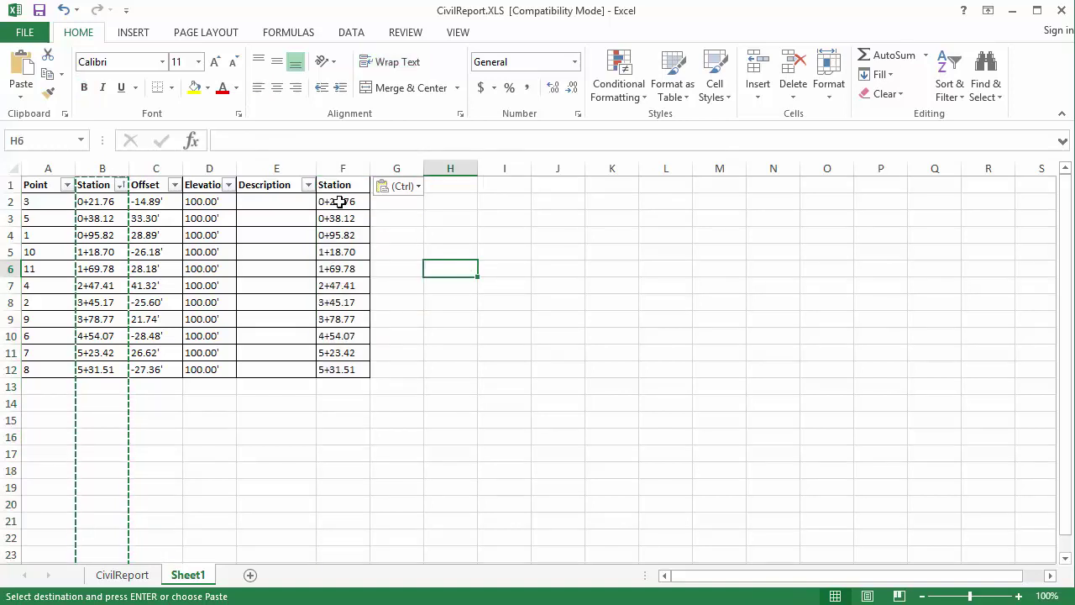
pyautogui.click(340, 163)
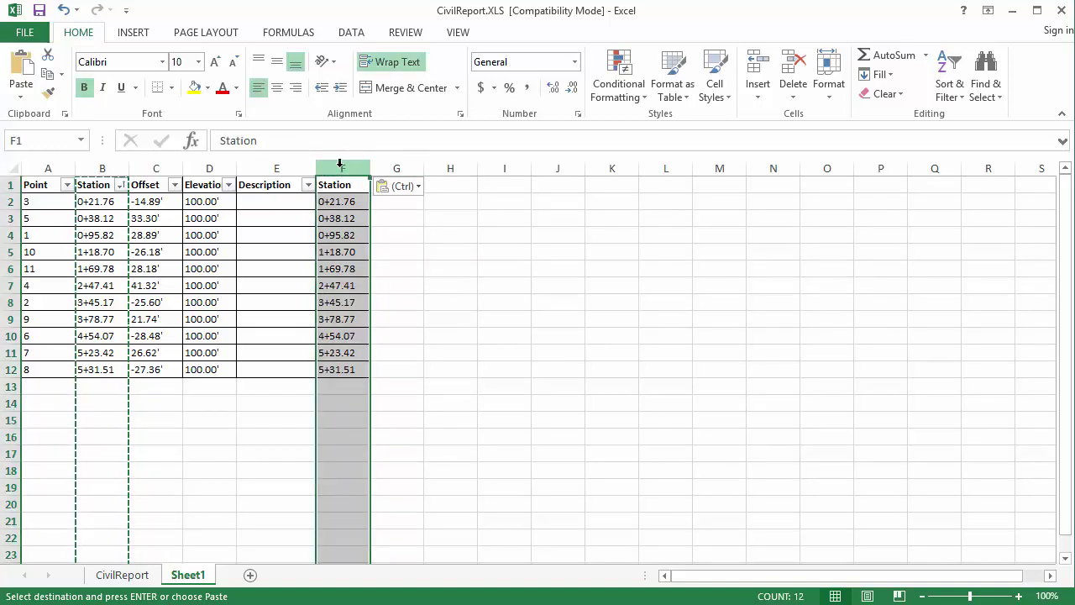
pyautogui.click(354, 37)
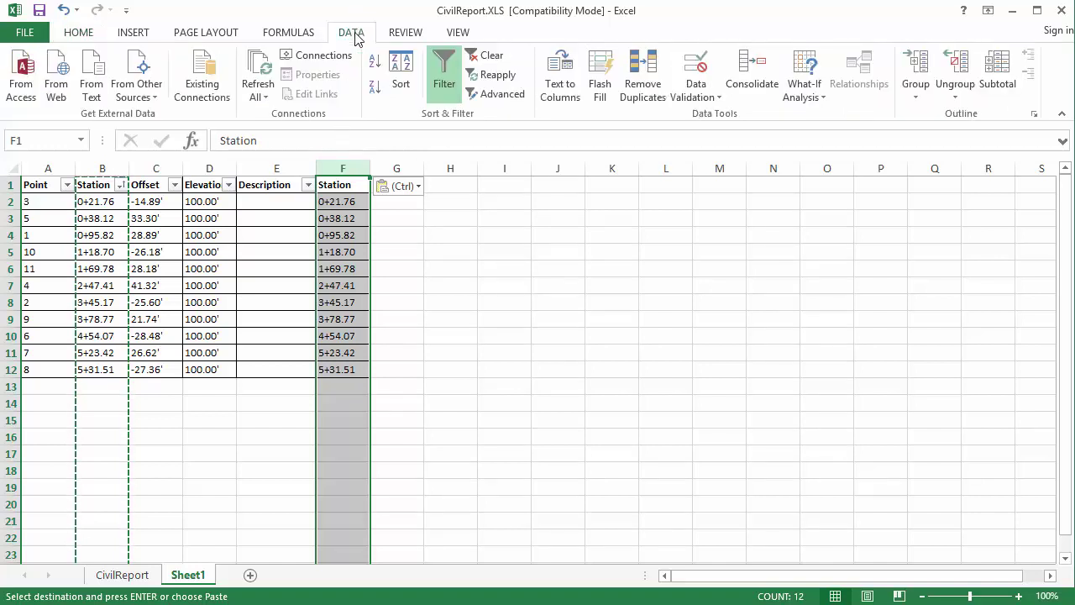
# - Split column F with Text to Columns, delimited on + instead of Tab
pyautogui.click(555, 93)
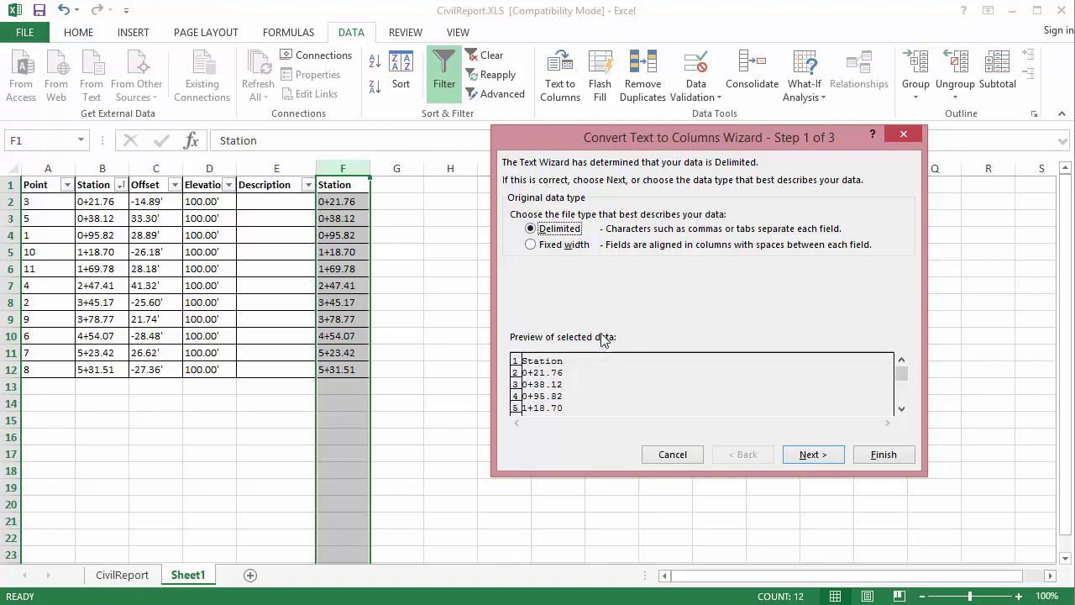
pyautogui.click(825, 455)
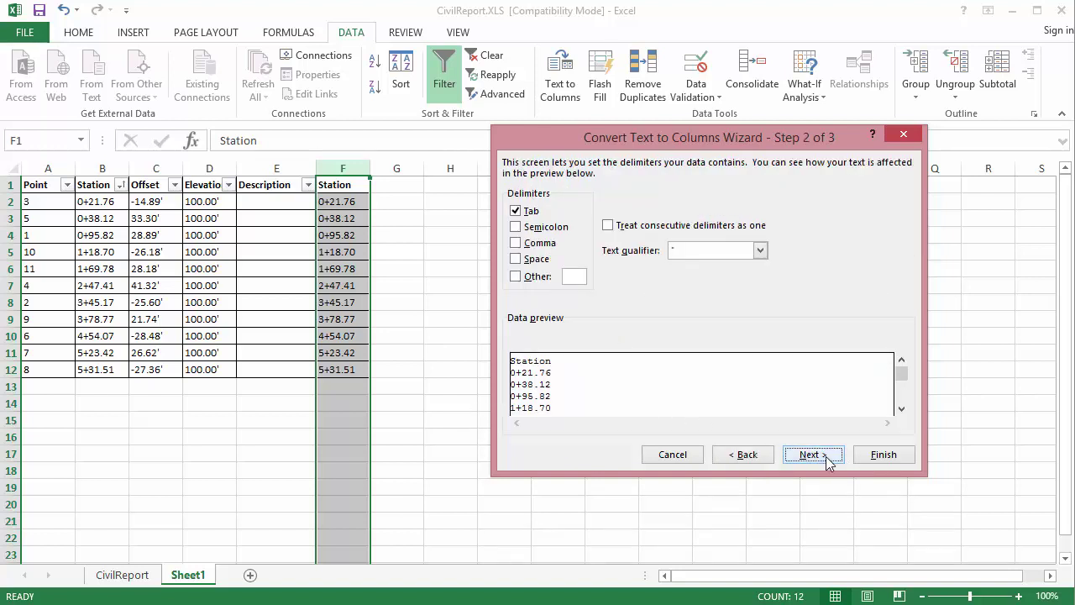
pyautogui.click(516, 211)
pyautogui.click(576, 278)
pyautogui.write('+')
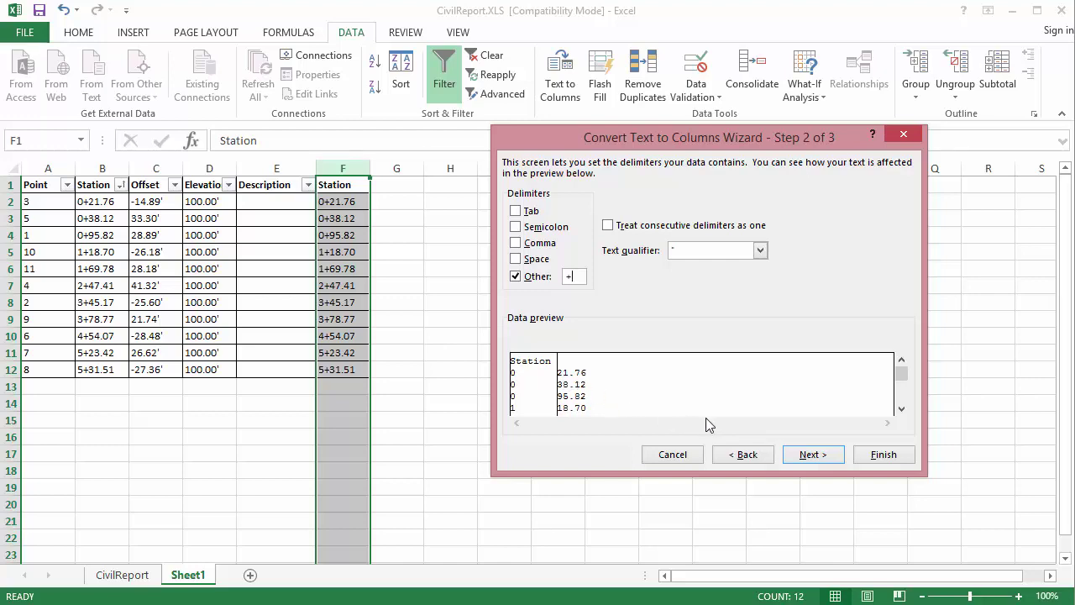
pyautogui.click(878, 455)
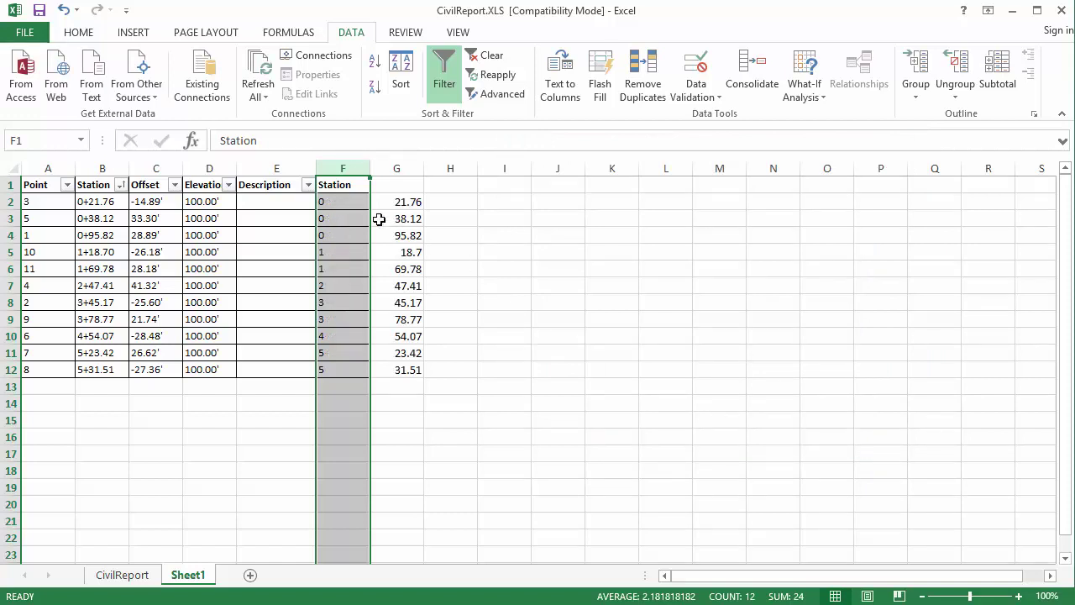
# - Begin a SUM formula in cell H2 for the combined station
pyautogui.click(450, 203)
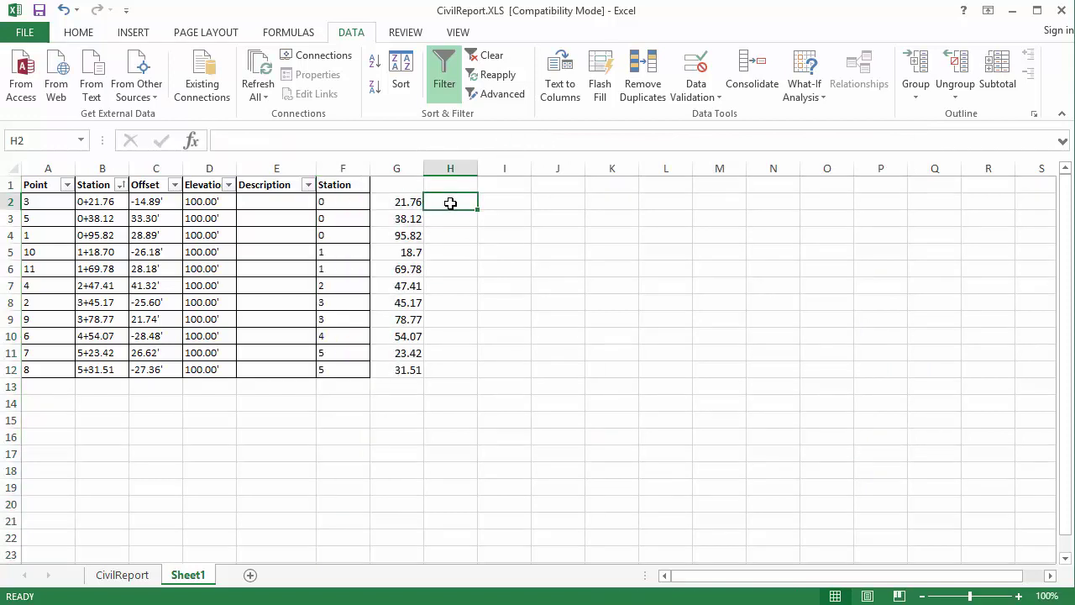
pyautogui.click(299, 140)
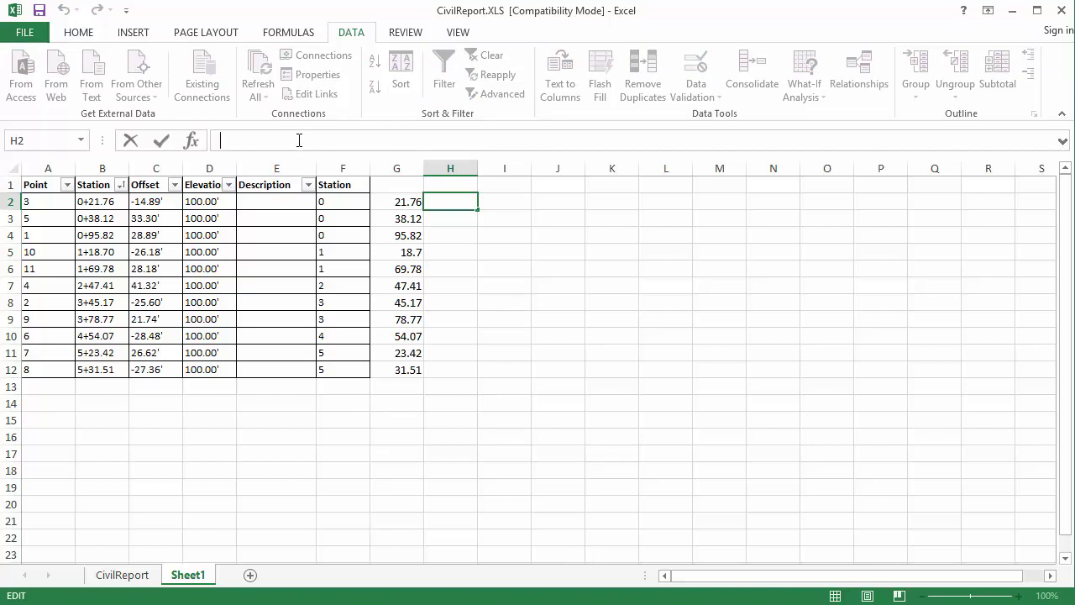
pyautogui.write('=sum(')
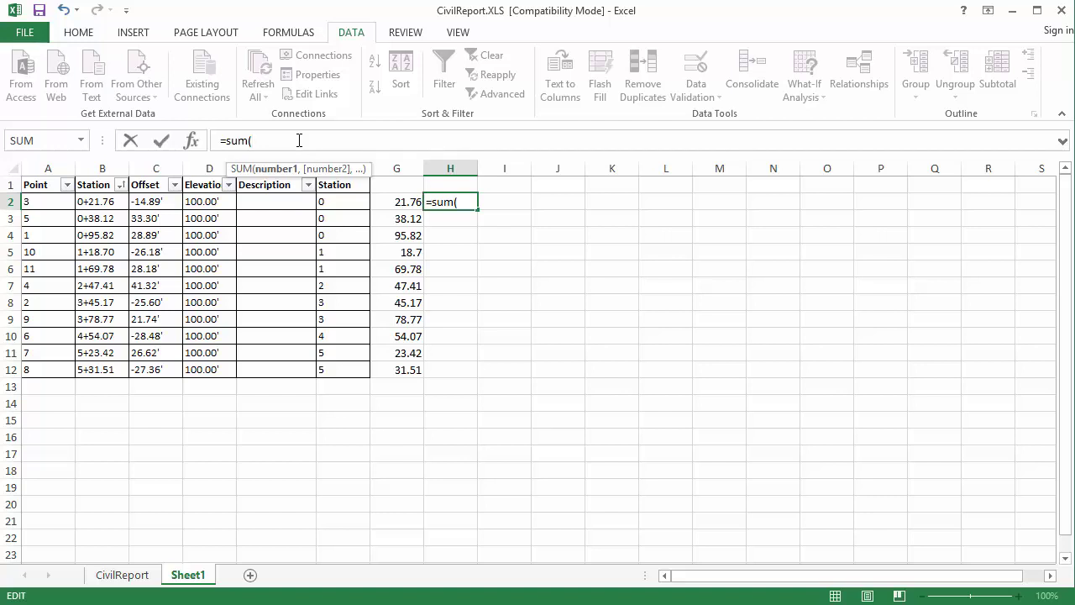
pyautogui.write('g')
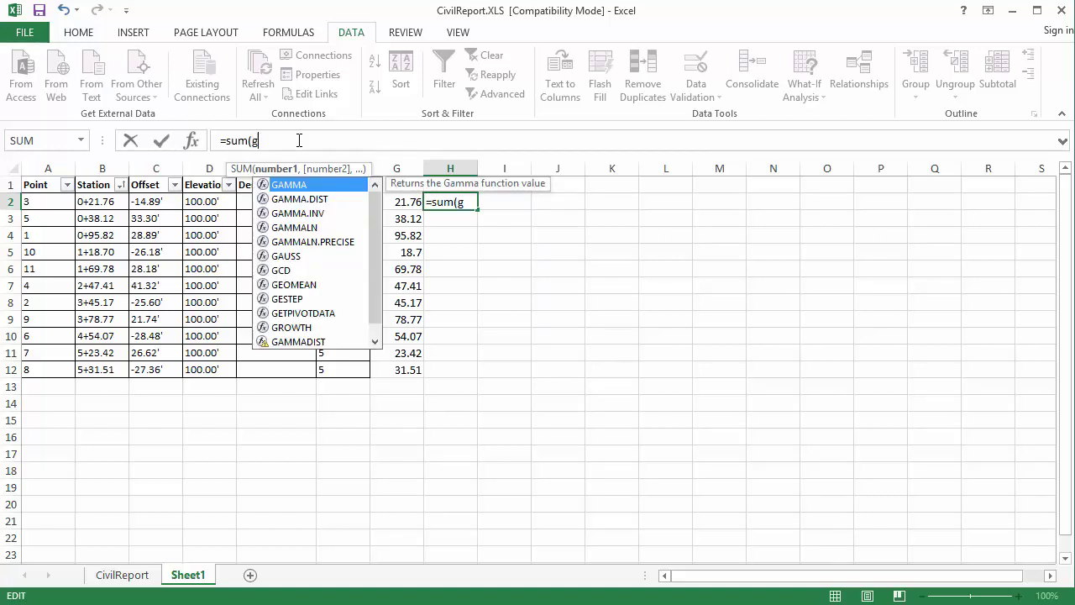
# - Complete H2's formula as =SUM(F2*100)+G2
pyautogui.press('BackSpace')
pyautogui.write('f2')
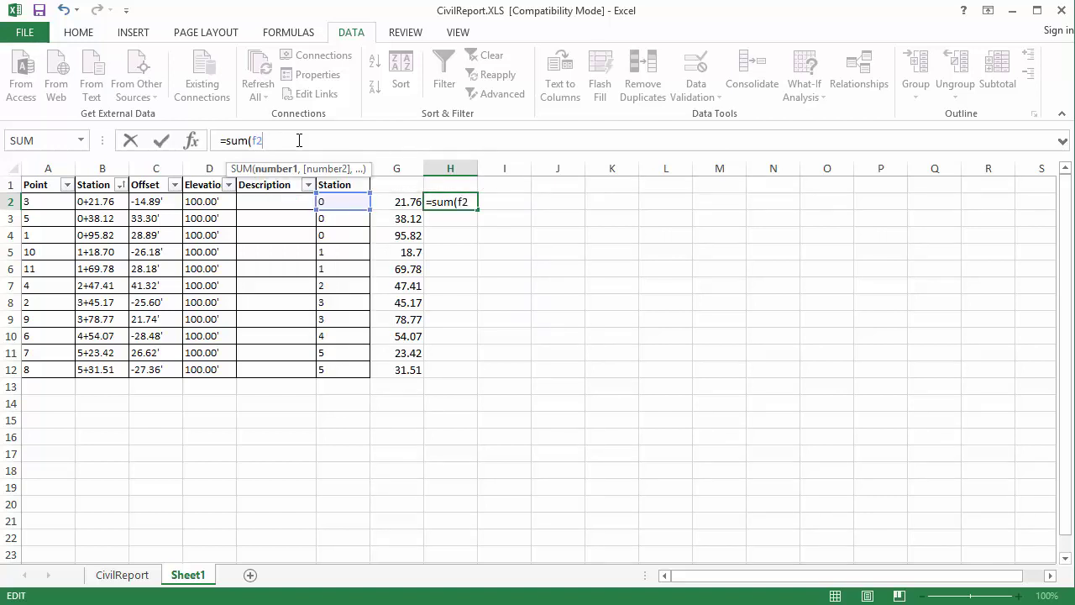
pyautogui.write('*100)')
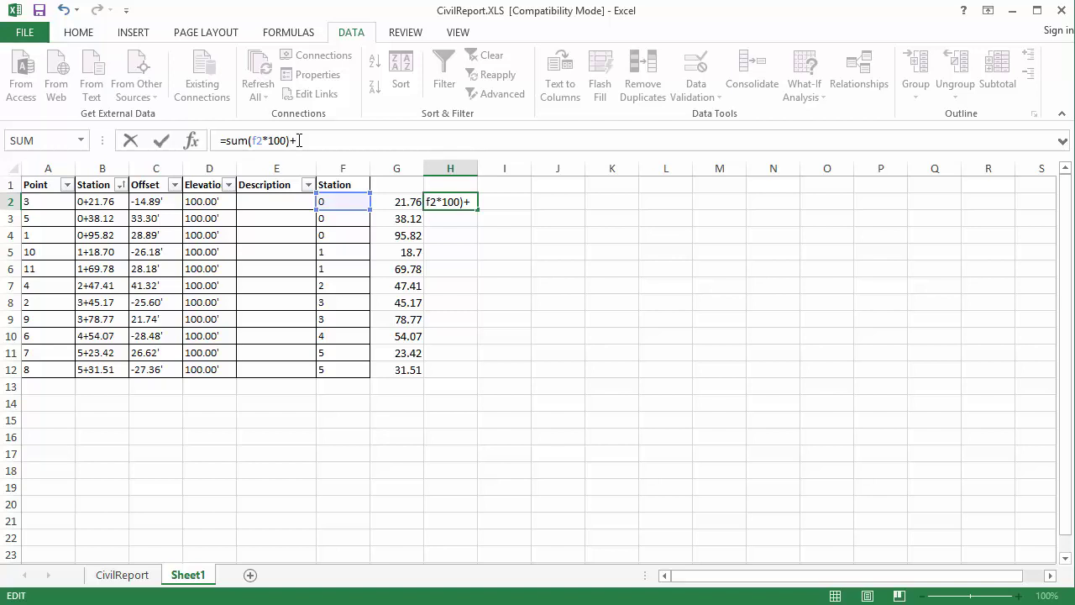
pyautogui.write('+g2')
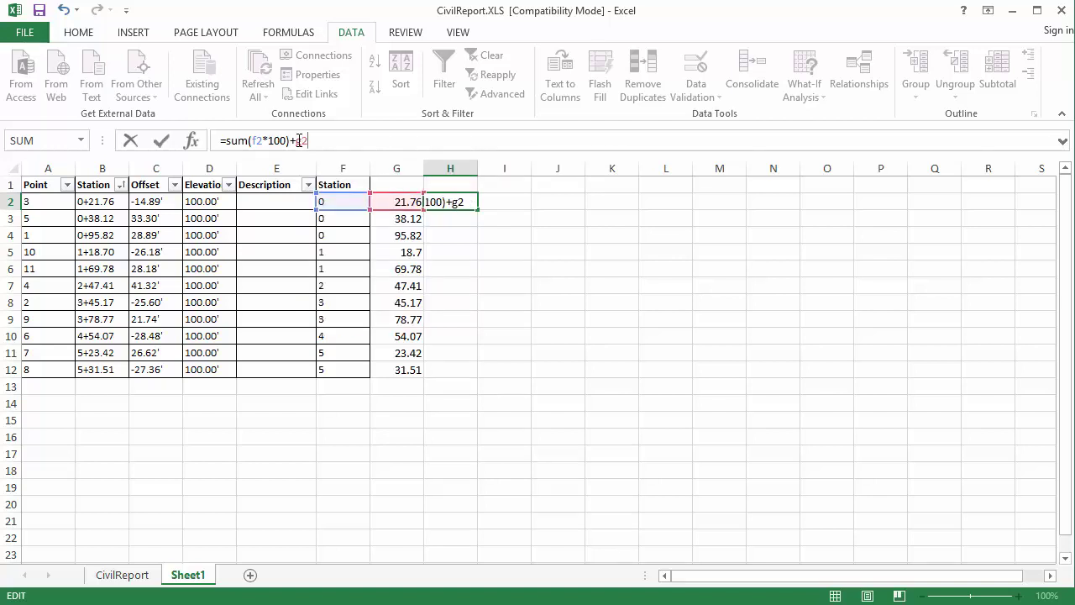
pyautogui.press('Return')
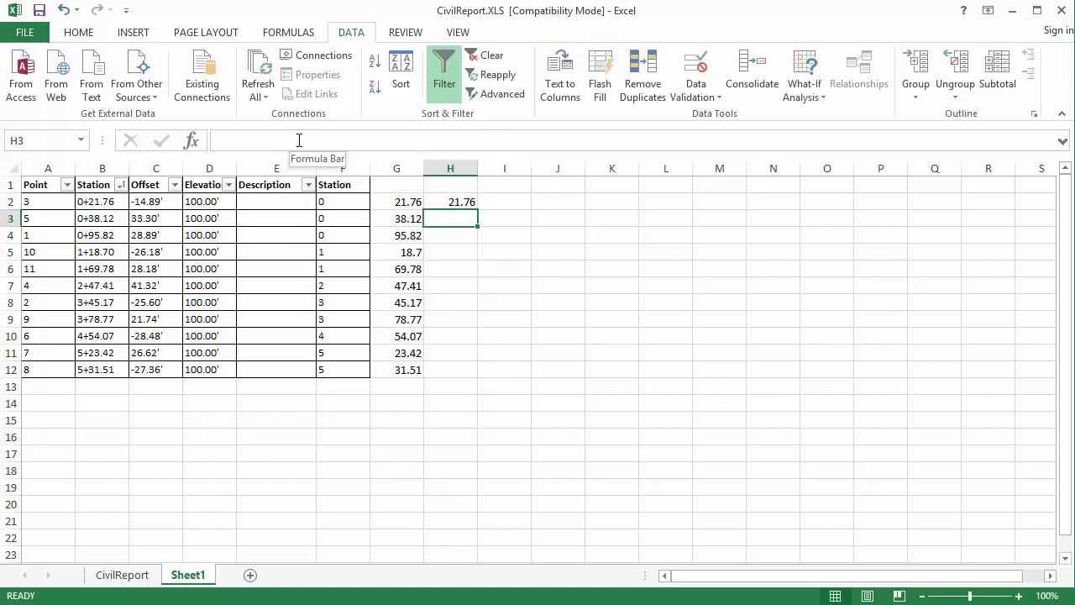
# - Copy the H2 formula into H3:H12, giving stations 21.76 to 531.51
pyautogui.click(445, 204)
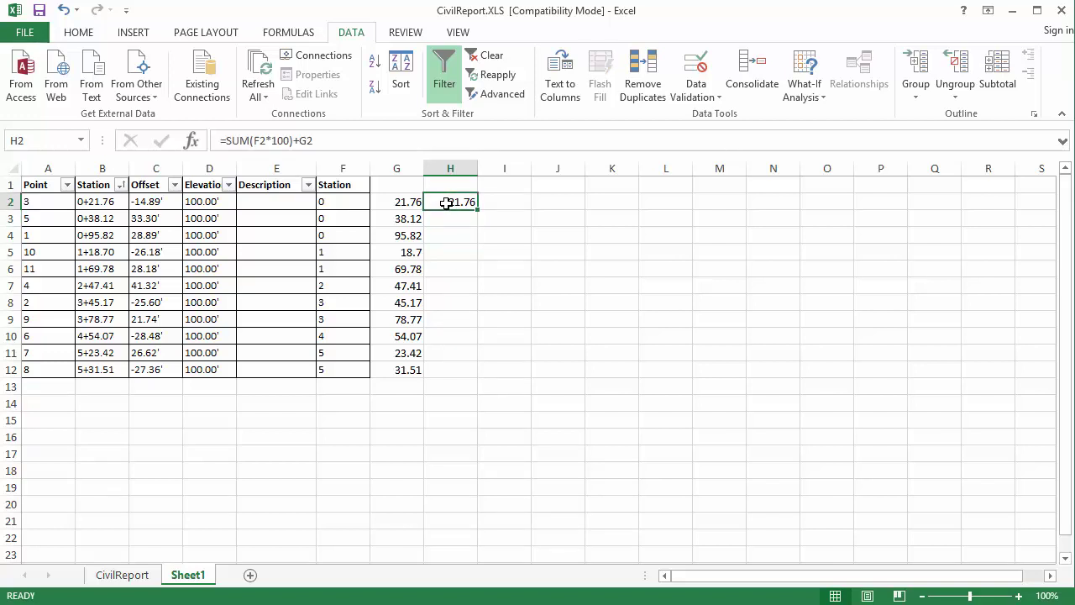
pyautogui.rightClick(446, 204)
pyautogui.click(487, 235)
pyautogui.click(447, 221)
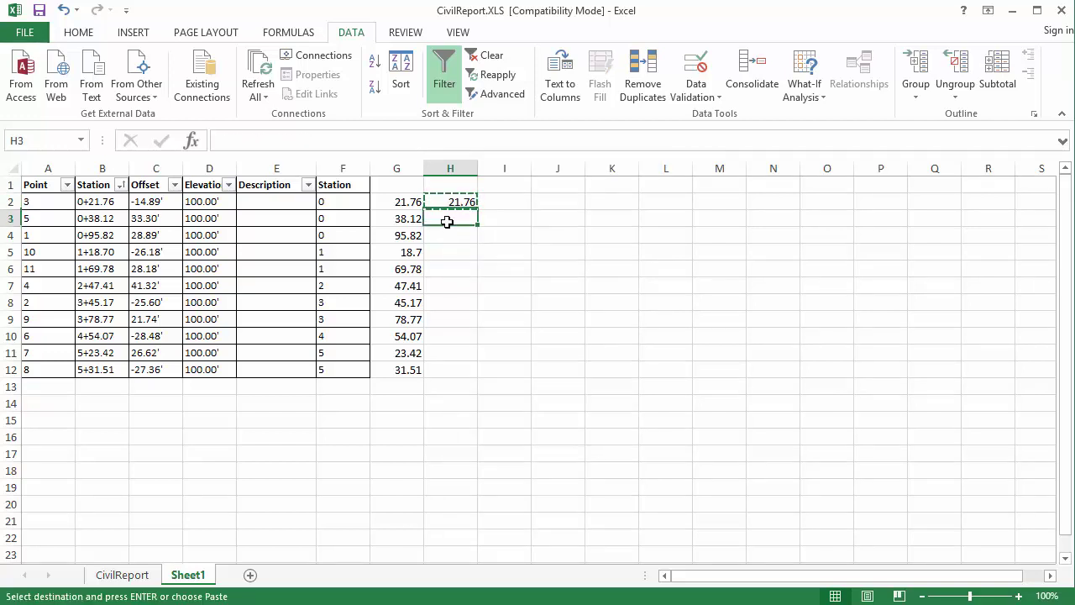
pyautogui.moveTo(447, 221); pyautogui.dragTo(449, 367)
pyautogui.rightClick(451, 357)
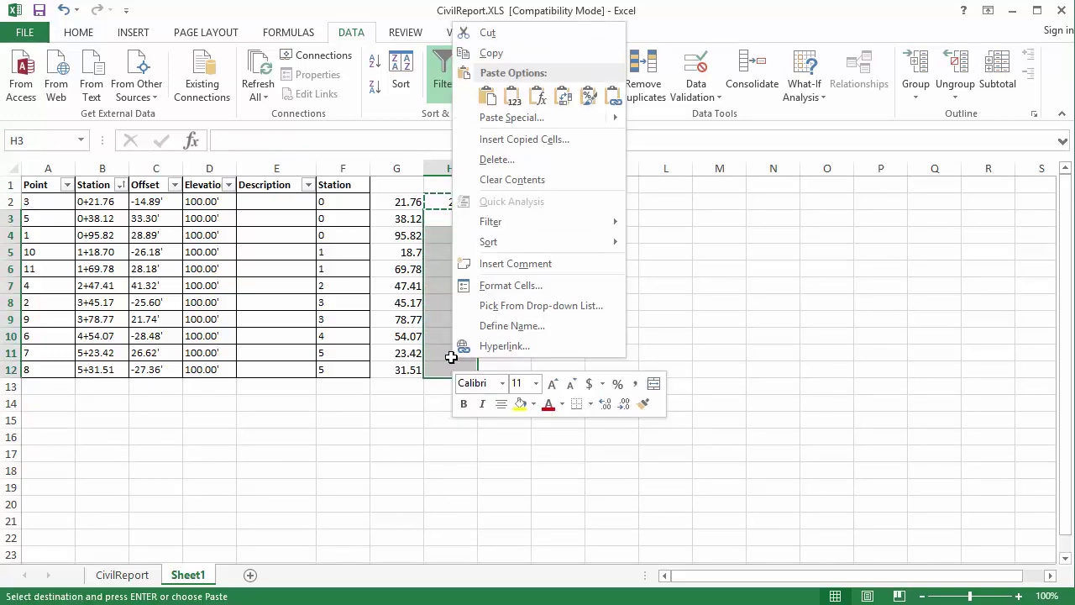
pyautogui.click(489, 96)
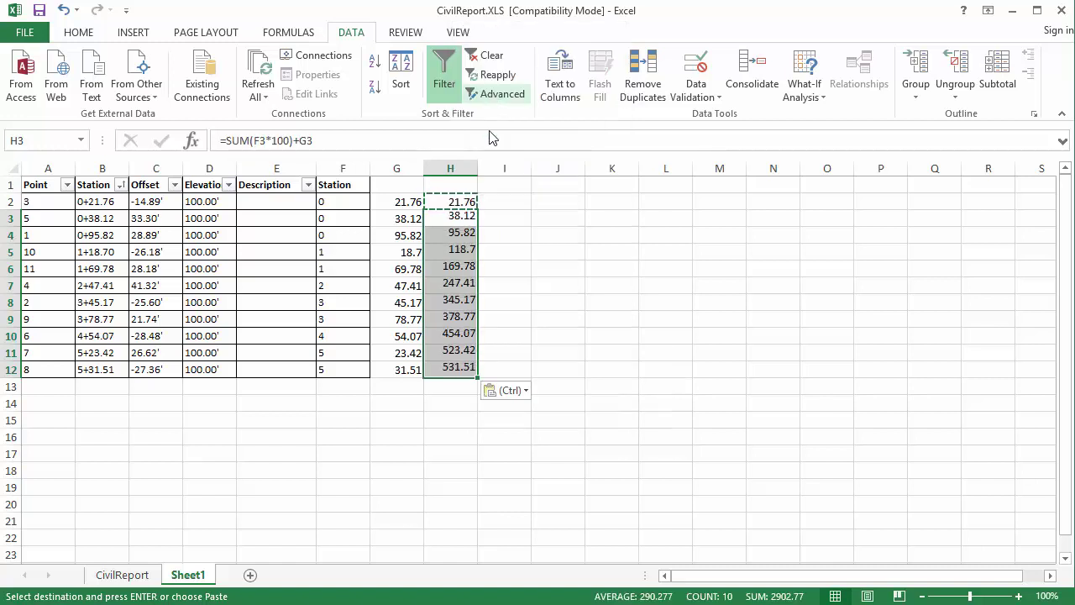
pyautogui.click(564, 297)
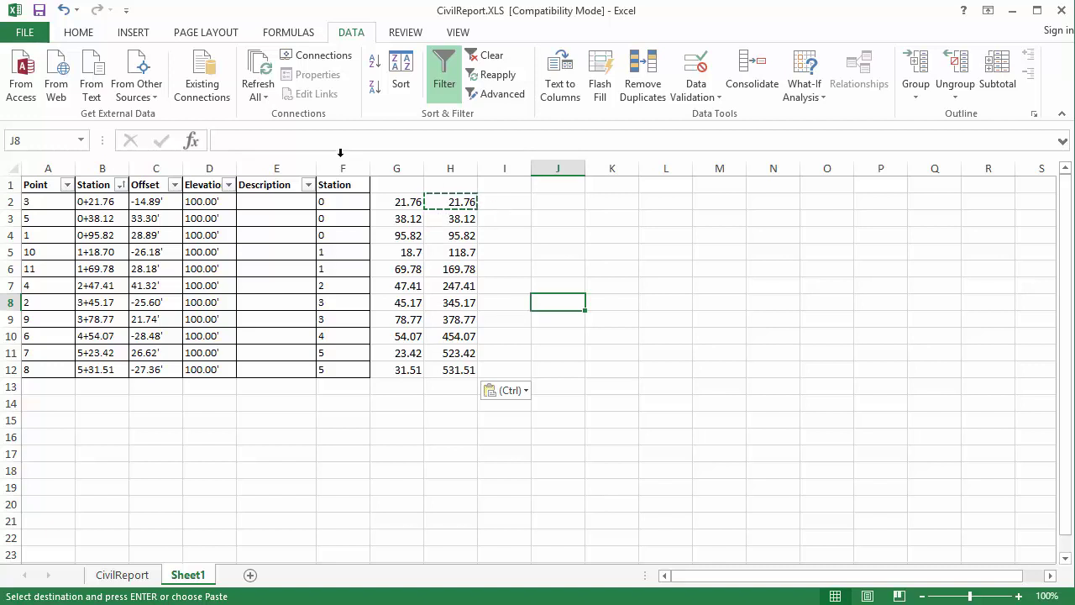
# - Turn the Sort & Filter filter off, then on again from H2, extending arrows to columns F–H
pyautogui.click(70, 34)
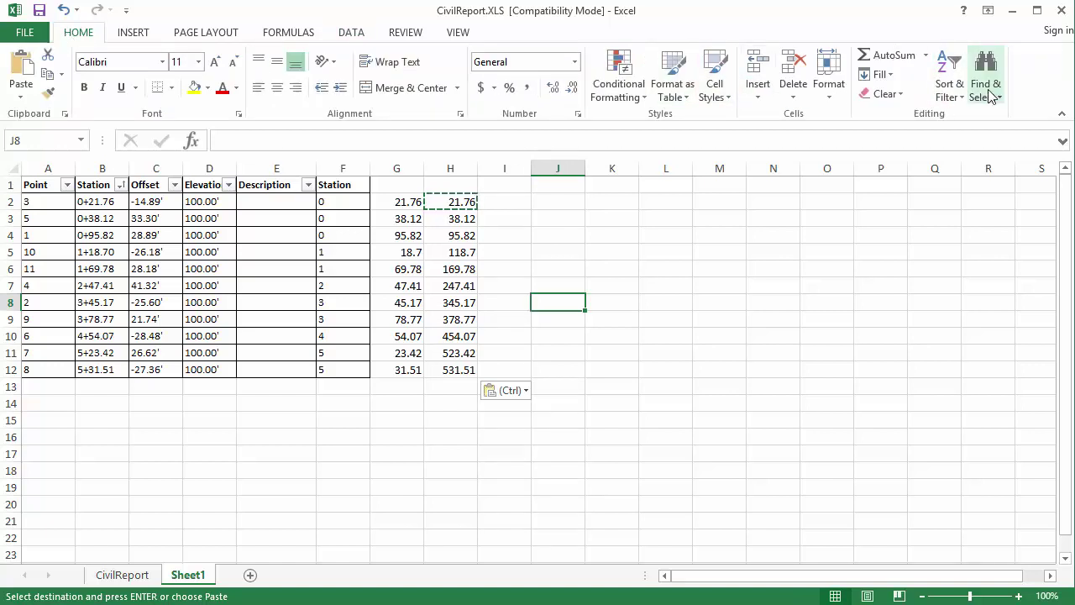
pyautogui.click(953, 96)
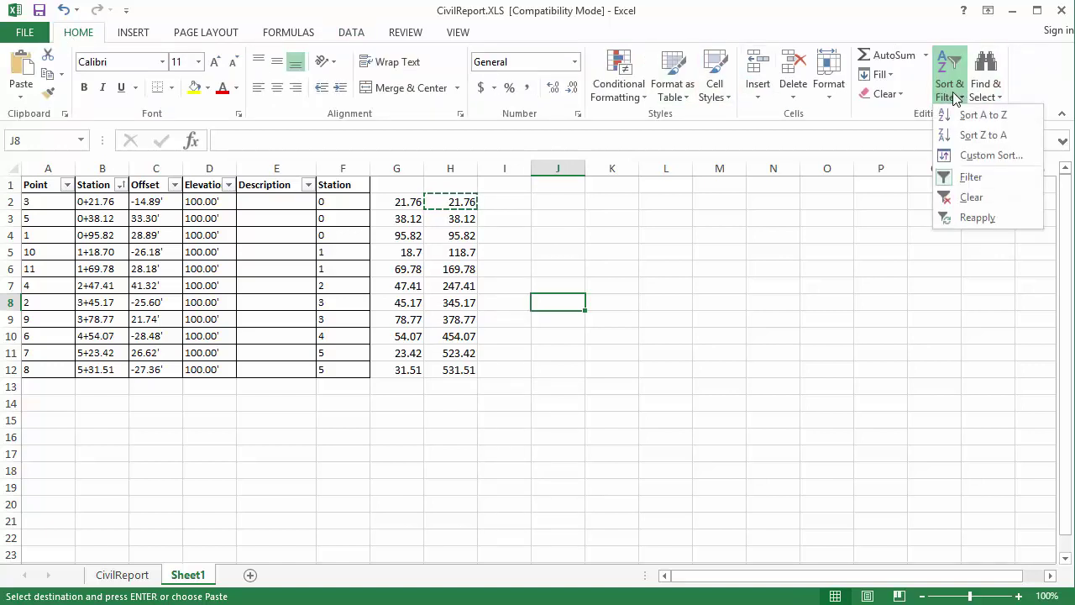
pyautogui.click(970, 176)
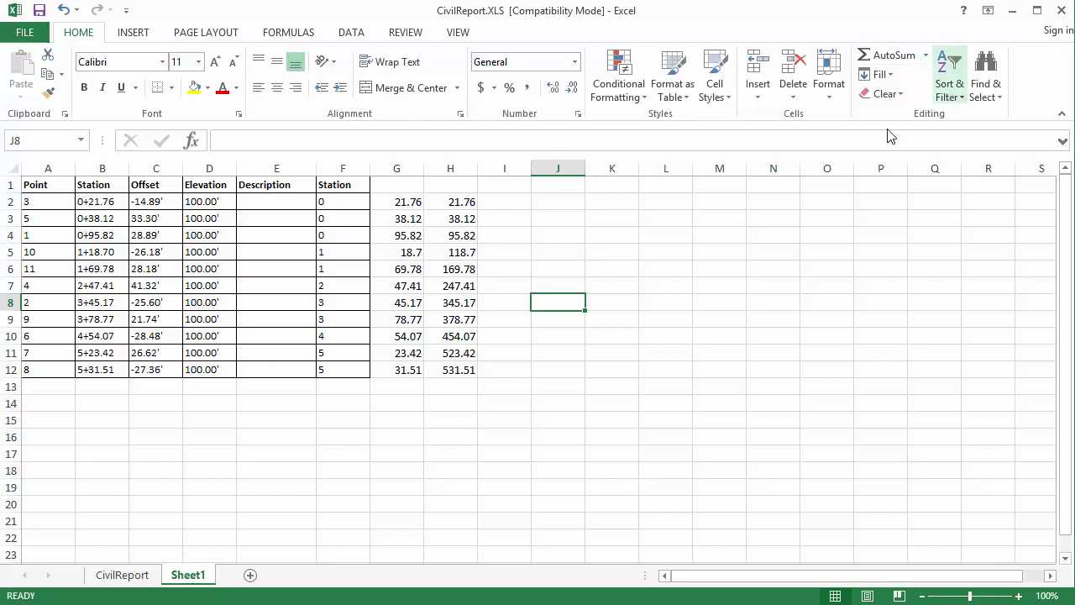
pyautogui.click(462, 206)
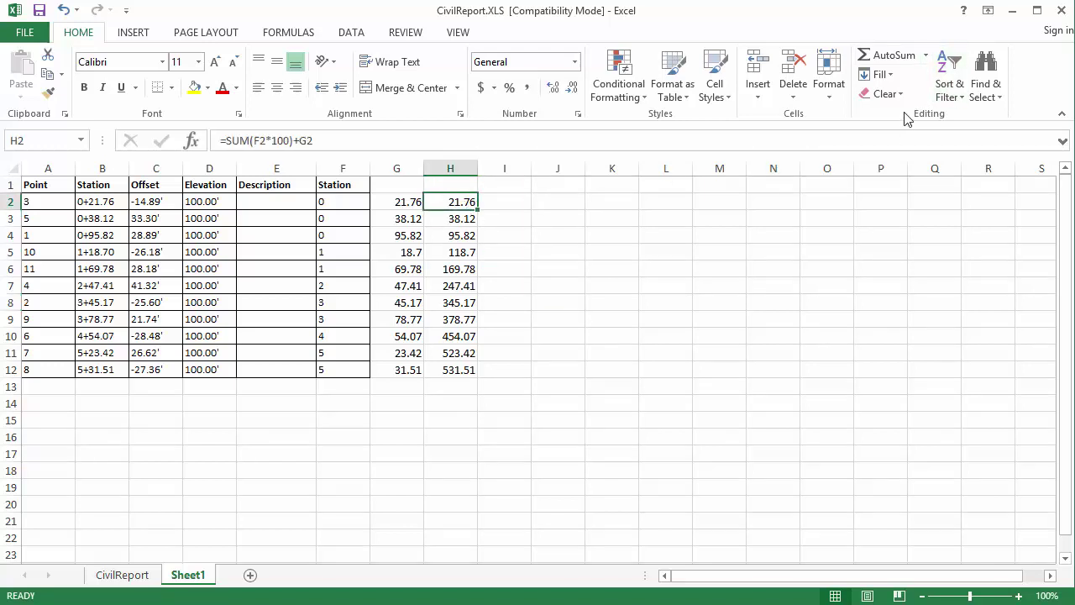
pyautogui.click(950, 94)
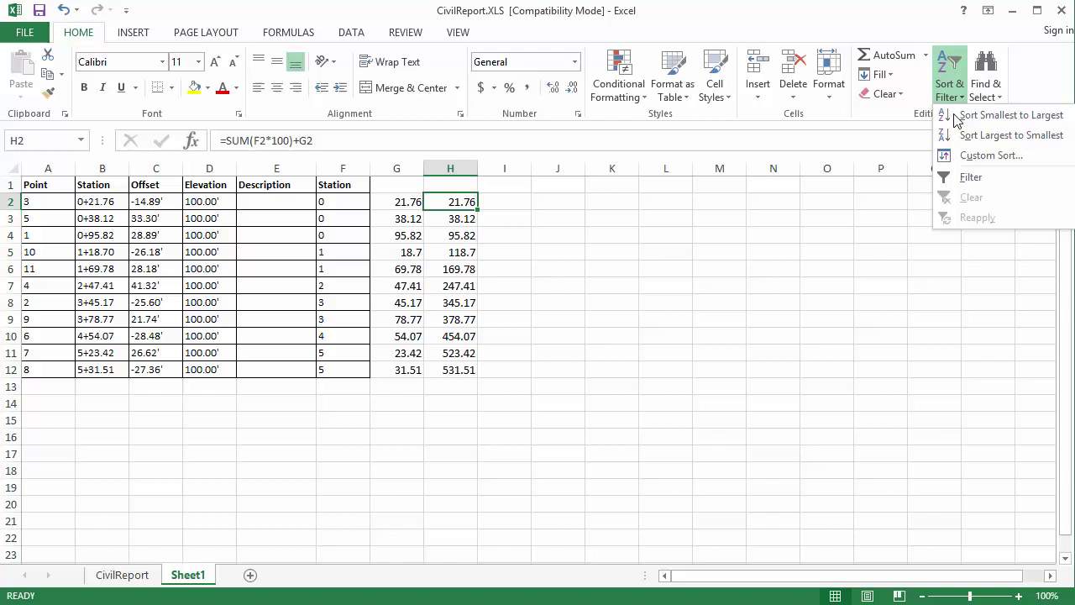
pyautogui.click(970, 177)
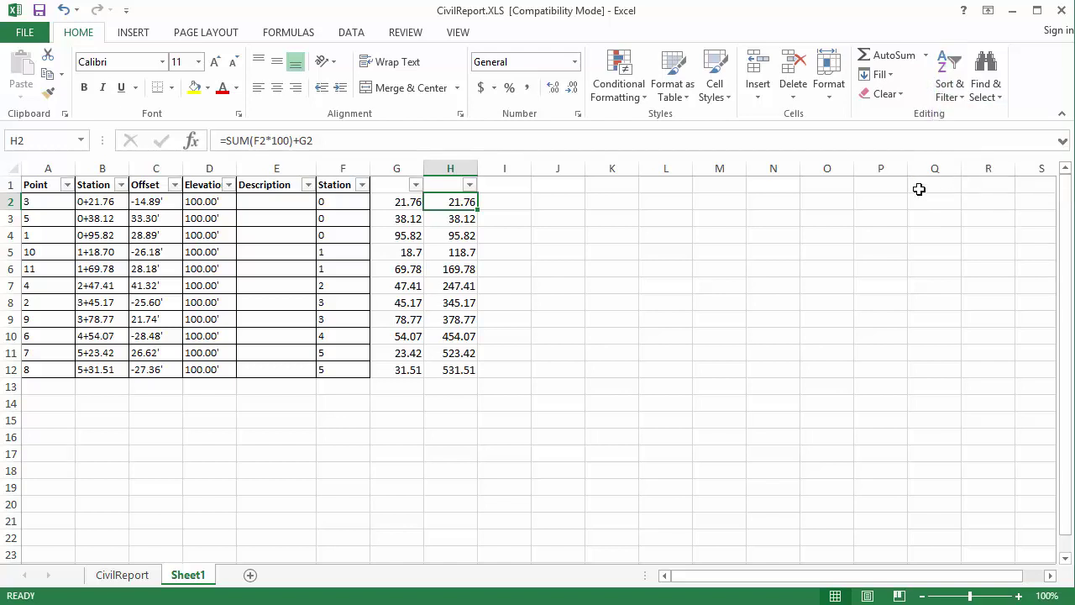
# - Sort by column H, trying descending, finally Smallest to Largest (21.76 to 531.51)
pyautogui.click(470, 184)
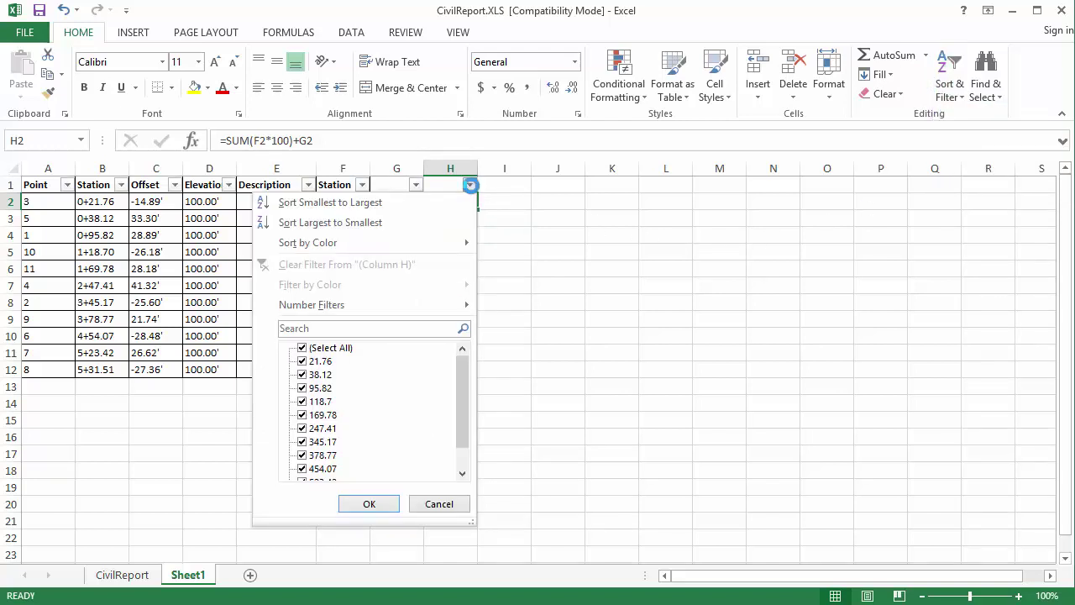
pyautogui.click(393, 203)
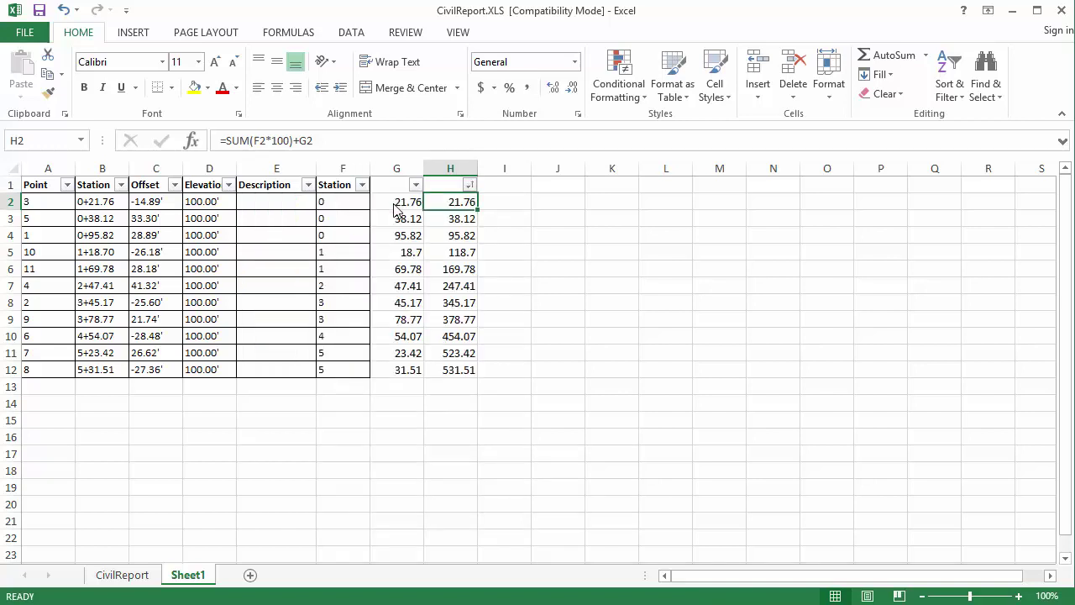
pyautogui.click(470, 185)
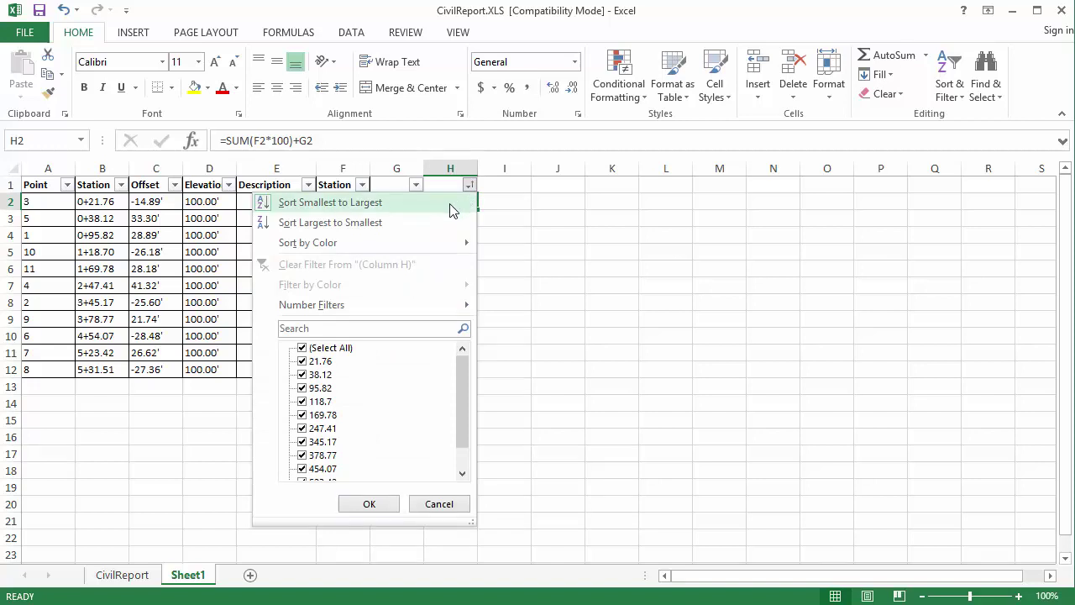
pyautogui.click(434, 222)
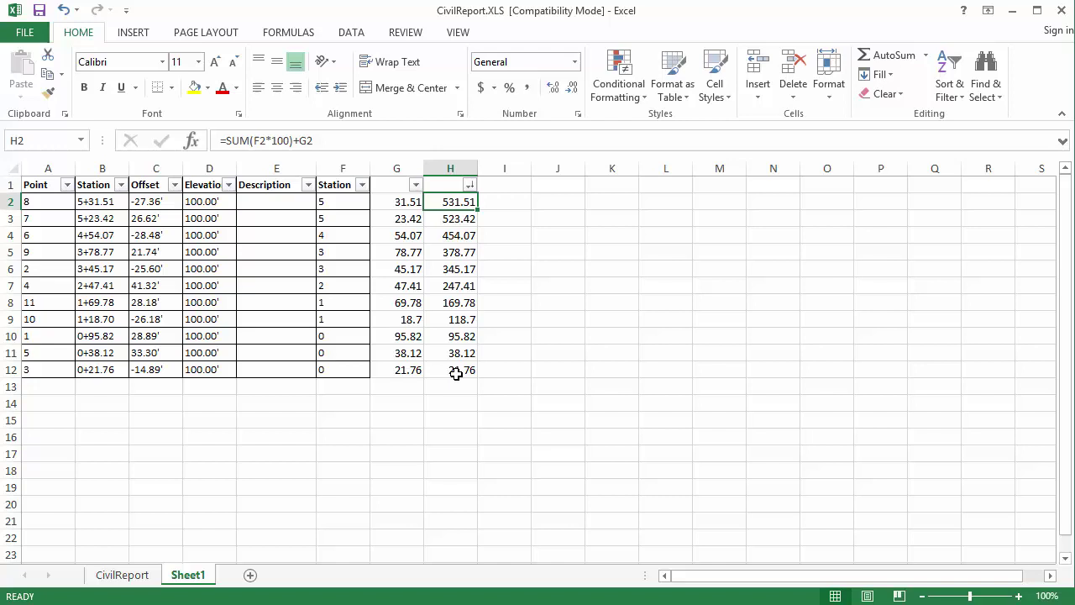
pyautogui.click(469, 184)
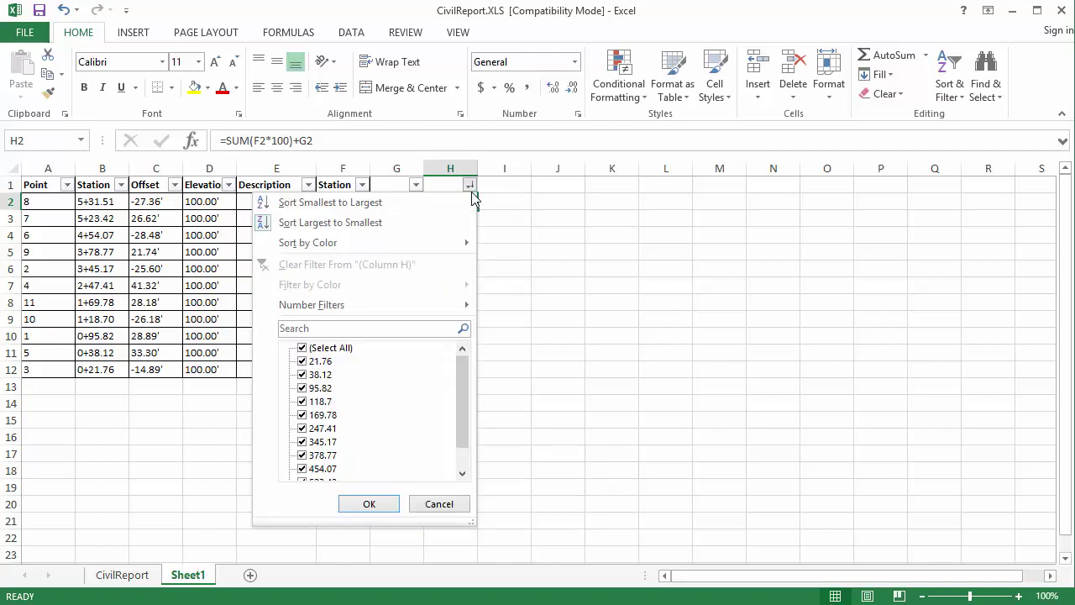
pyautogui.click(425, 203)
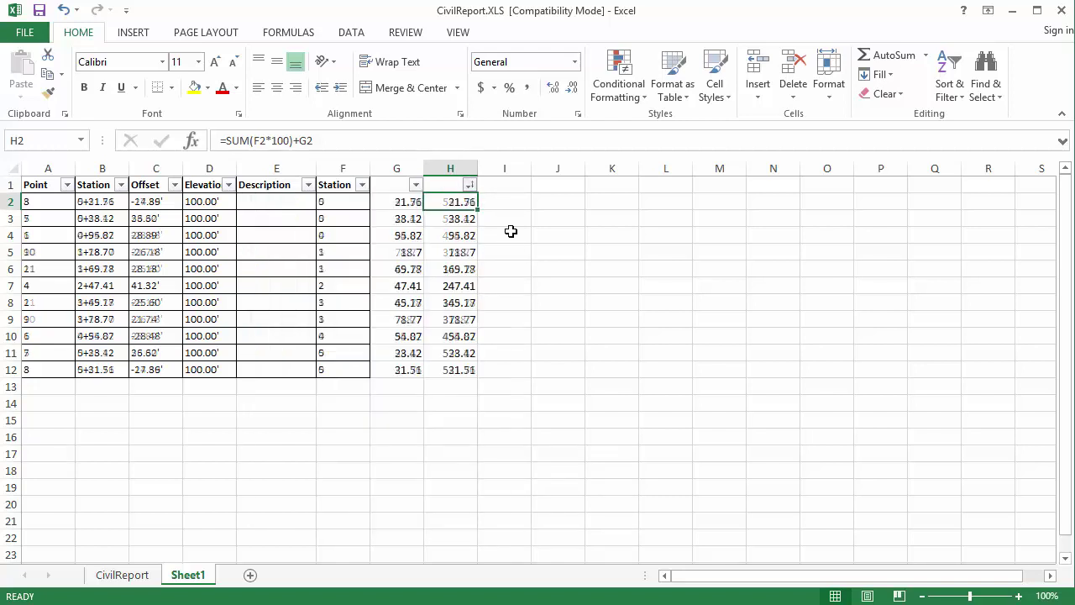
pyautogui.click(552, 243)
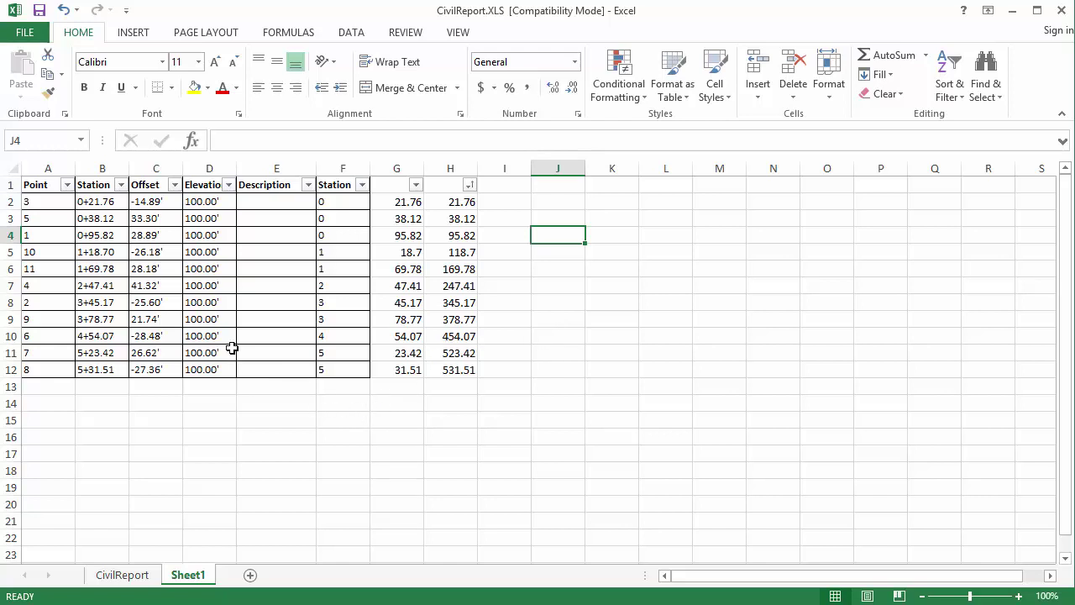
# - Sort Sheet1 by Point number ascending and paste columns A–E over the CivilReport table
pyautogui.click(67, 186)
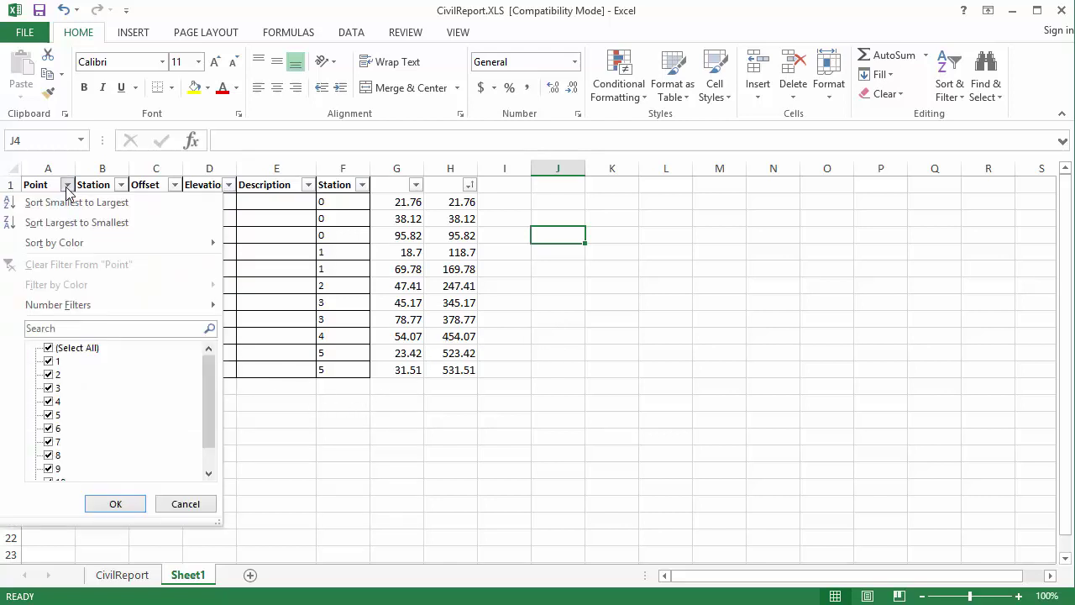
pyautogui.click(56, 203)
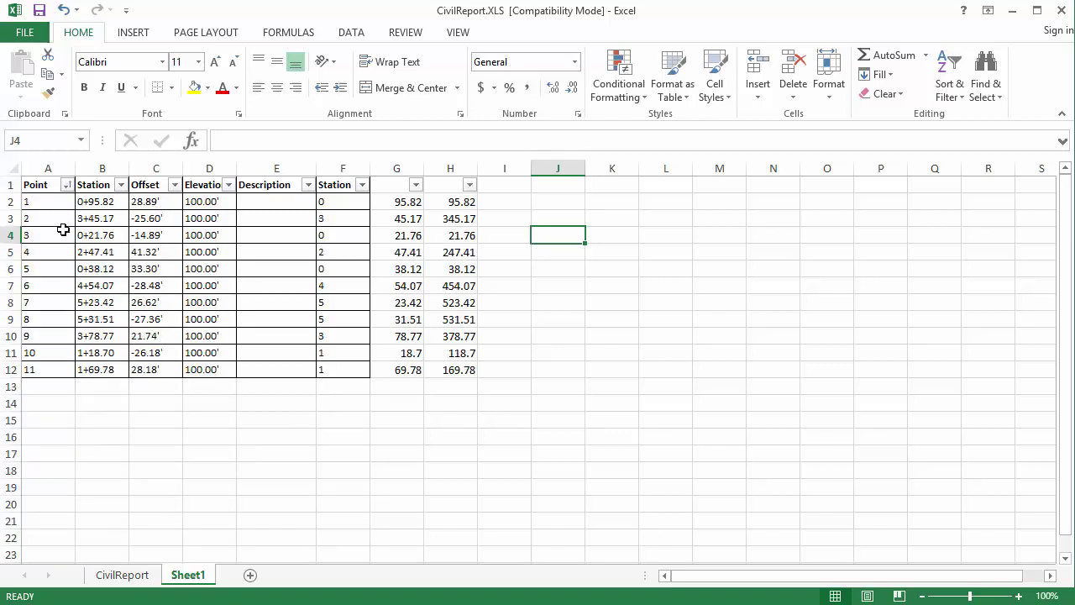
pyautogui.moveTo(43, 186); pyautogui.dragTo(266, 370)
pyautogui.rightClick(106, 252)
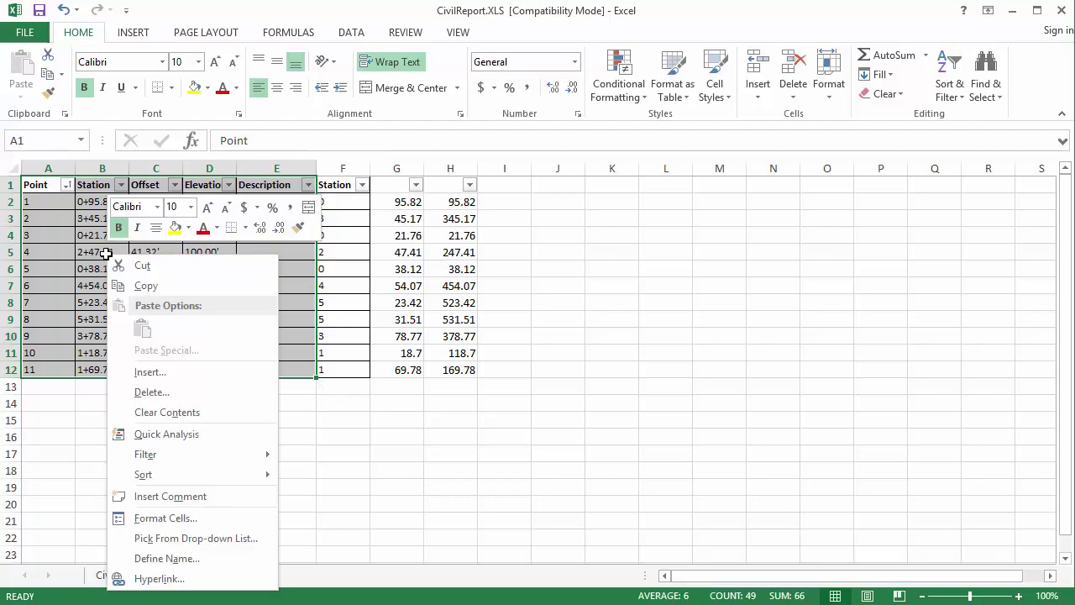
pyautogui.click(136, 285)
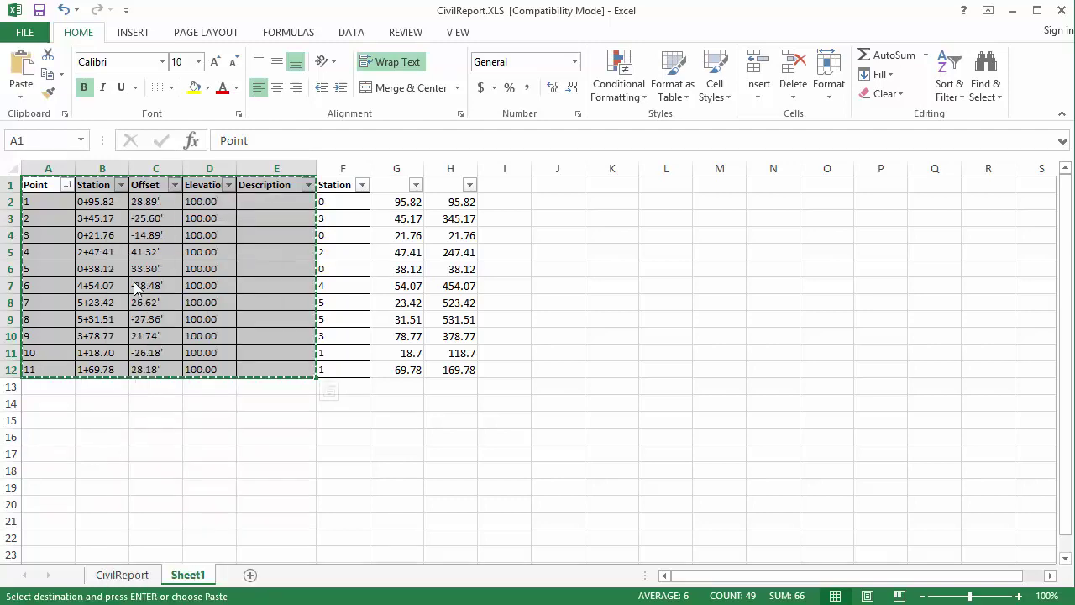
pyautogui.click(121, 575)
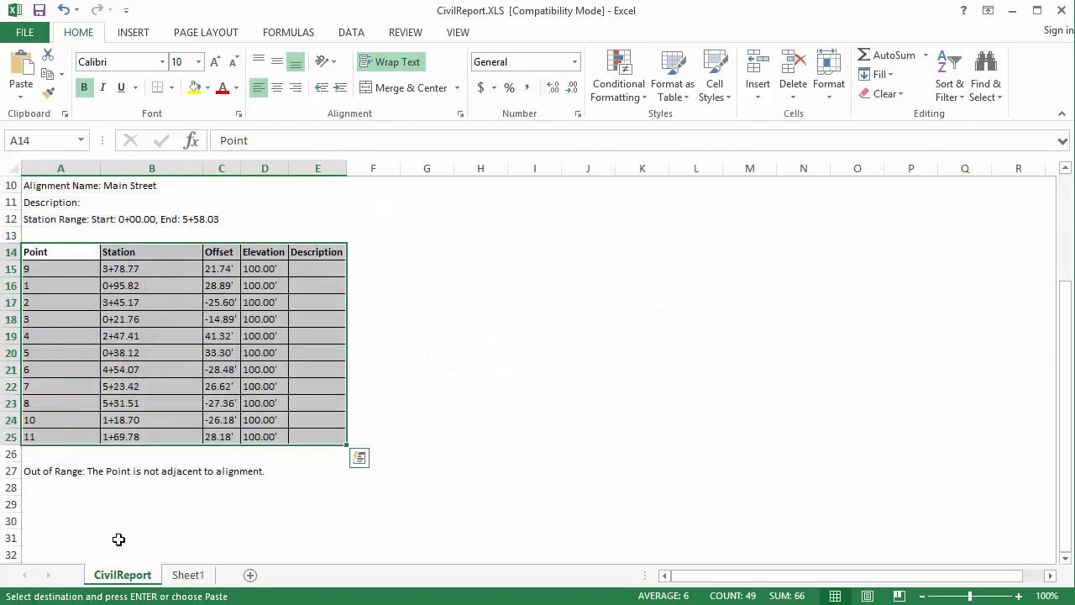
pyautogui.rightClick(38, 252)
pyautogui.click(73, 321)
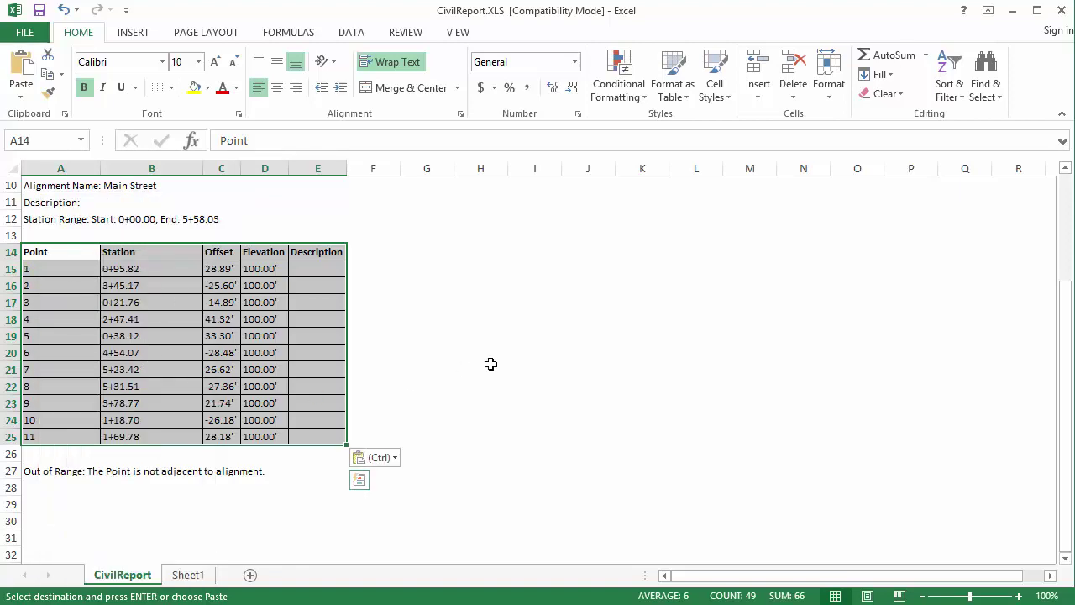
# - Re-sort Sheet1 by column H ascending and paste columns A–E into CivilReport at A14
pyautogui.click(200, 575)
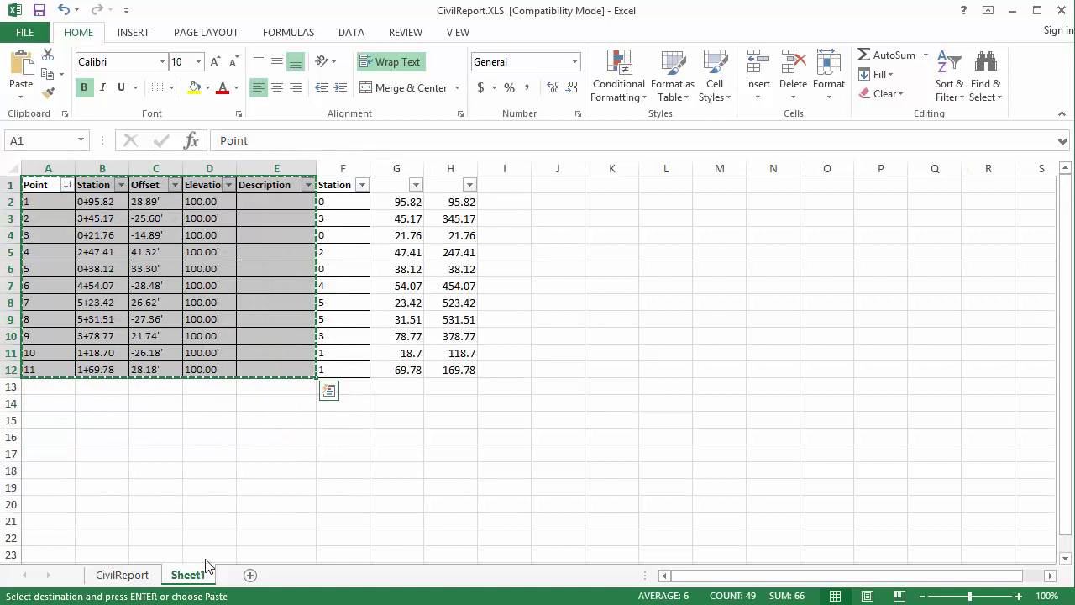
pyautogui.click(469, 184)
pyautogui.click(425, 204)
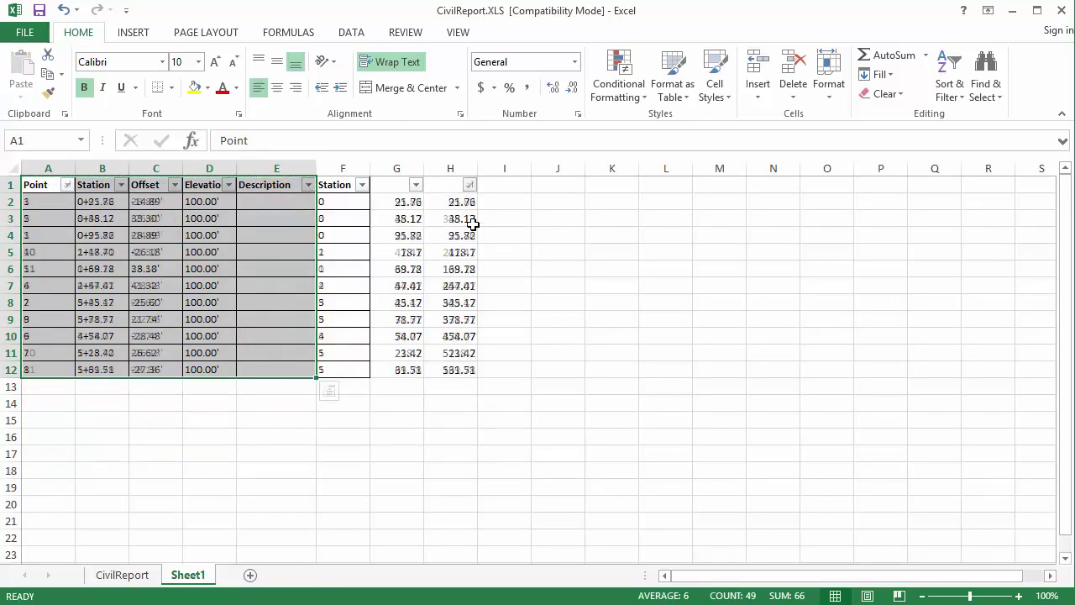
pyautogui.rightClick(42, 184)
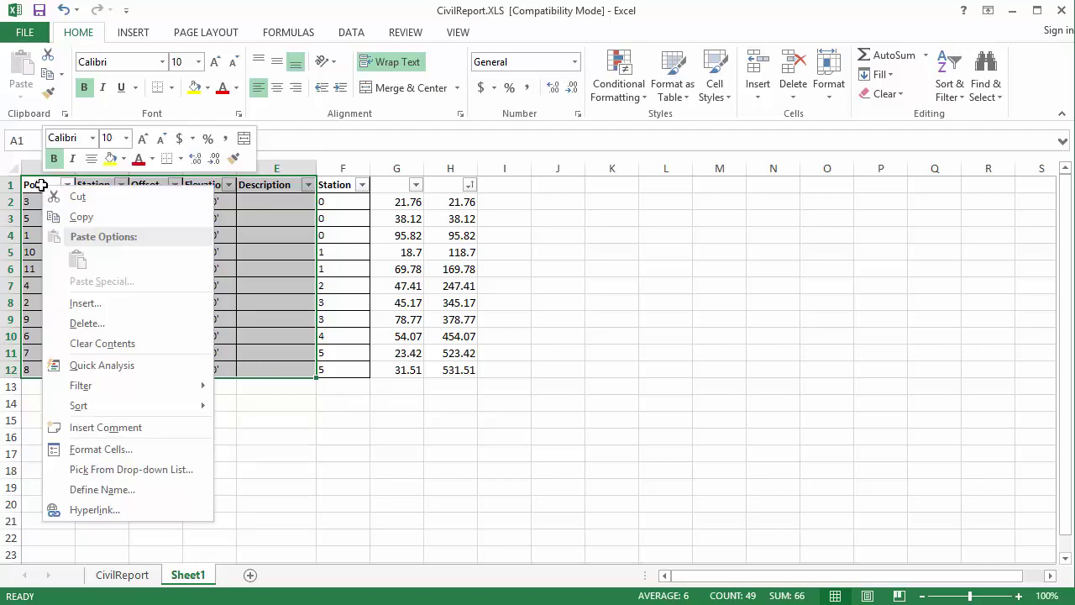
pyautogui.click(53, 213)
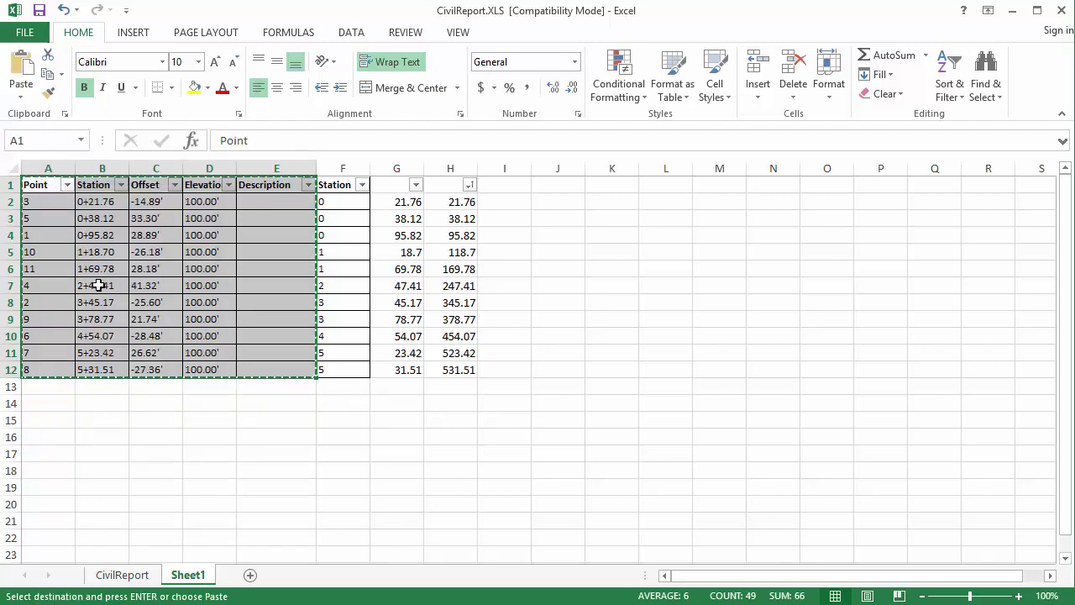
pyautogui.click(123, 576)
pyautogui.rightClick(37, 261)
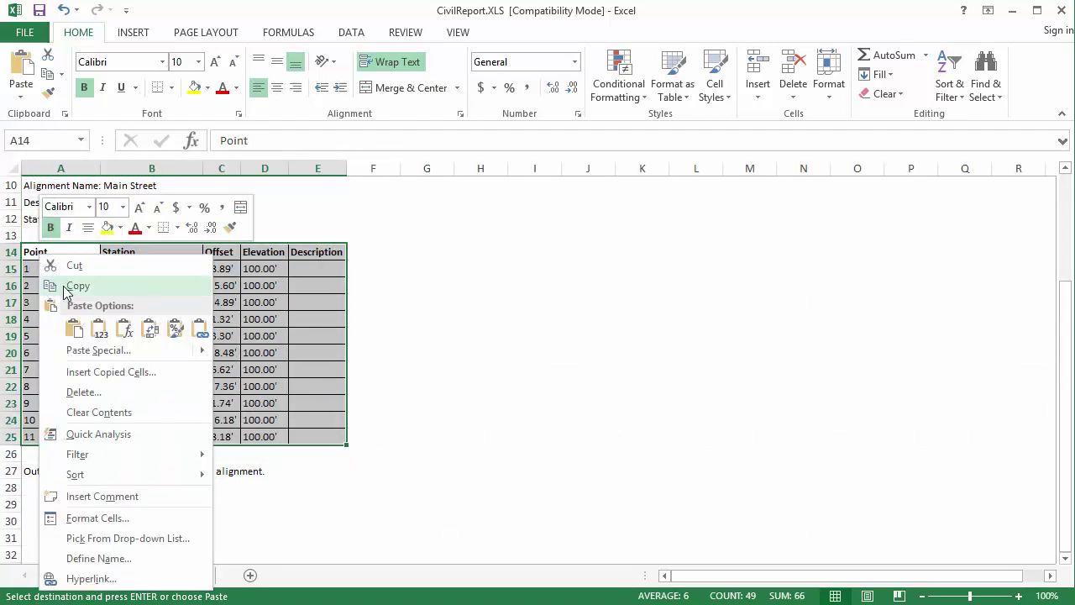
pyautogui.click(76, 329)
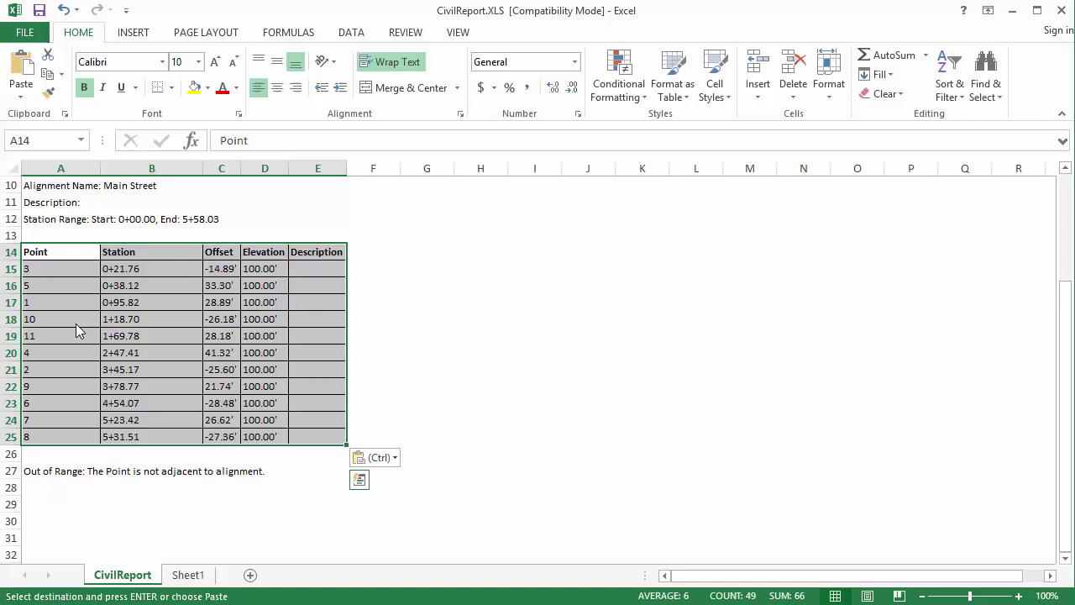
pyautogui.click(532, 391)
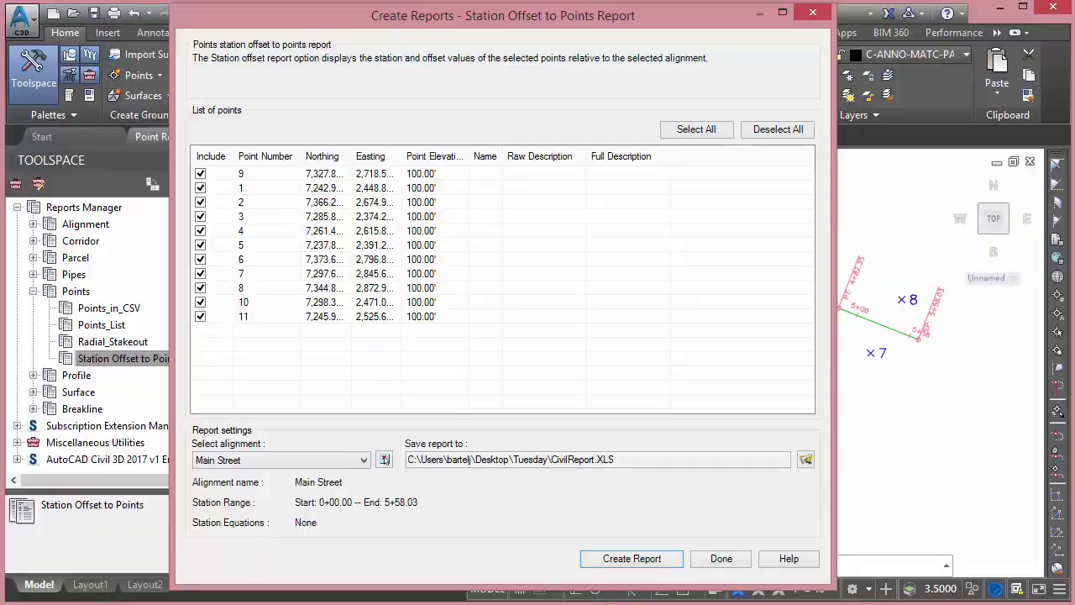
# - Return to Civil 3D and close the Create Reports dialog with Done
pyautogui.click(590, 604)
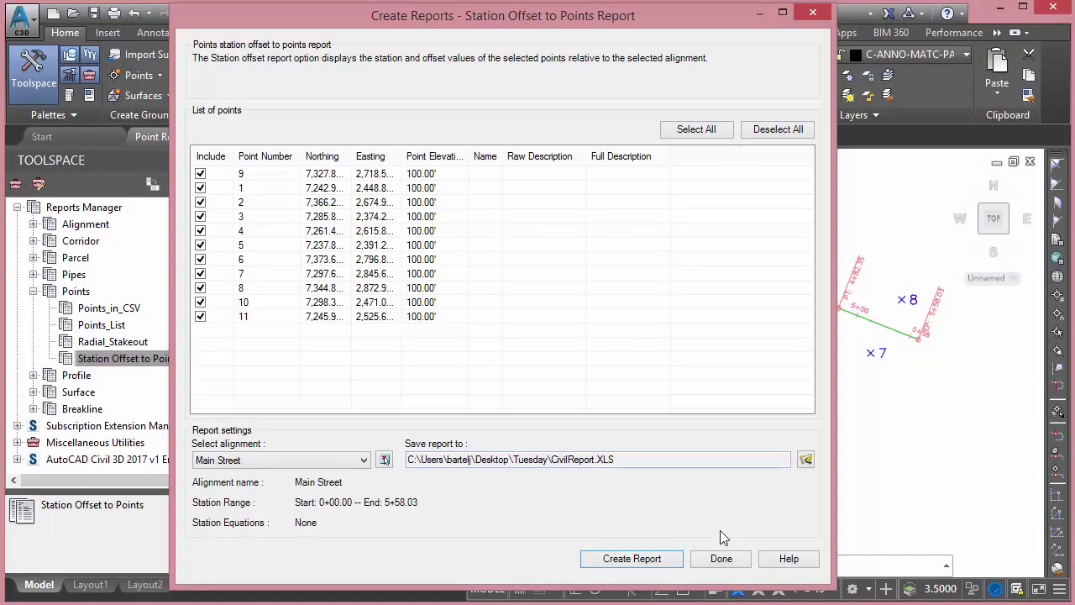
pyautogui.click(720, 558)
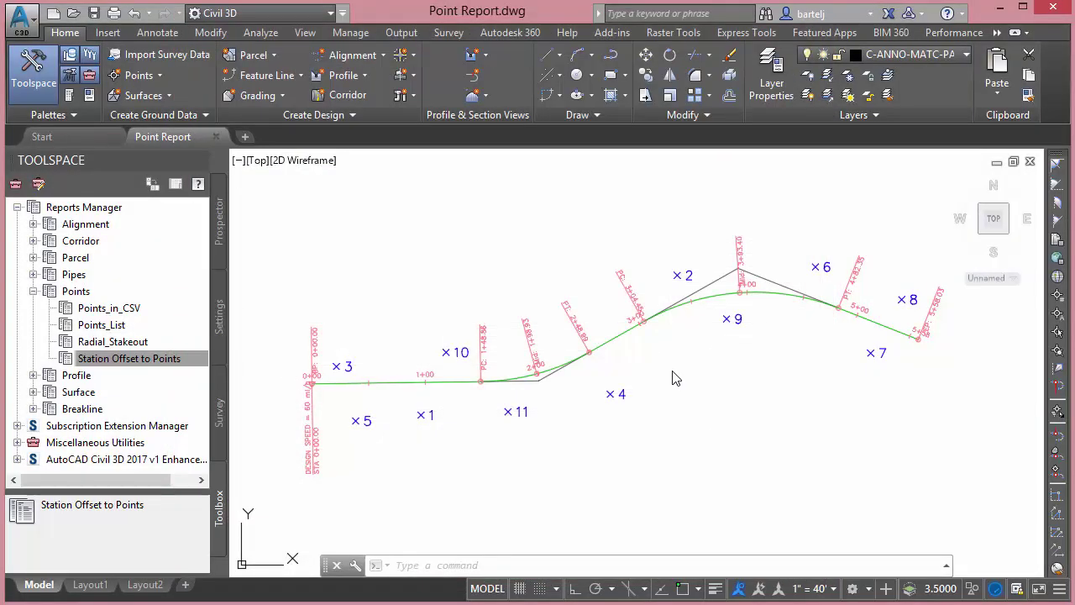